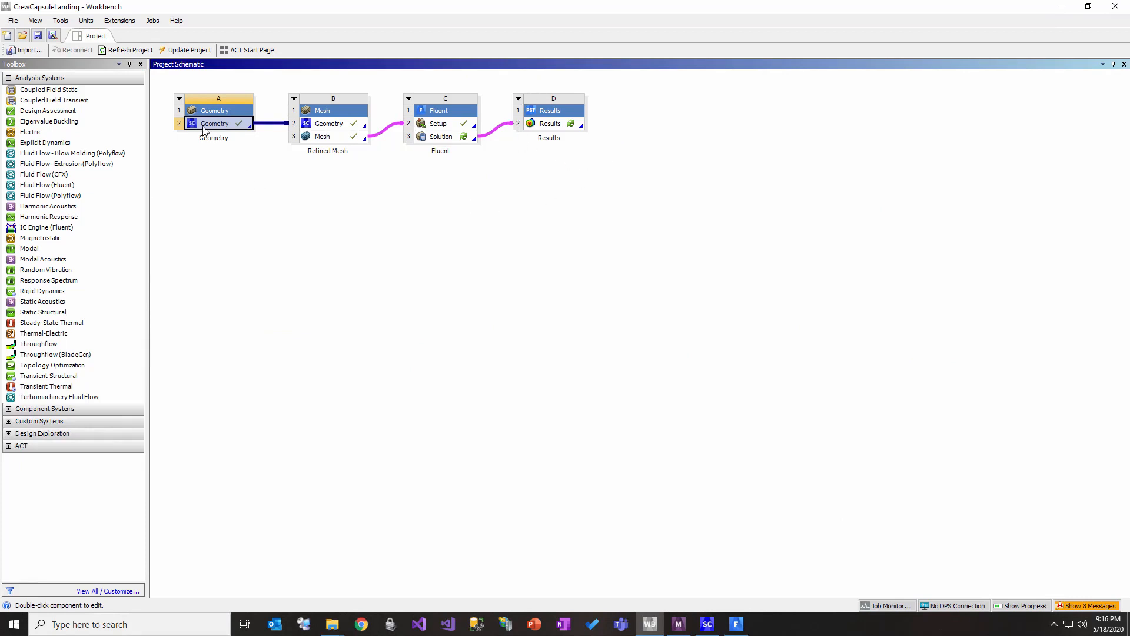
Step: Switch to SpaceClaim and highlight the fluid and capsule bodies in turn to examine the geometry
left_click(708, 626)
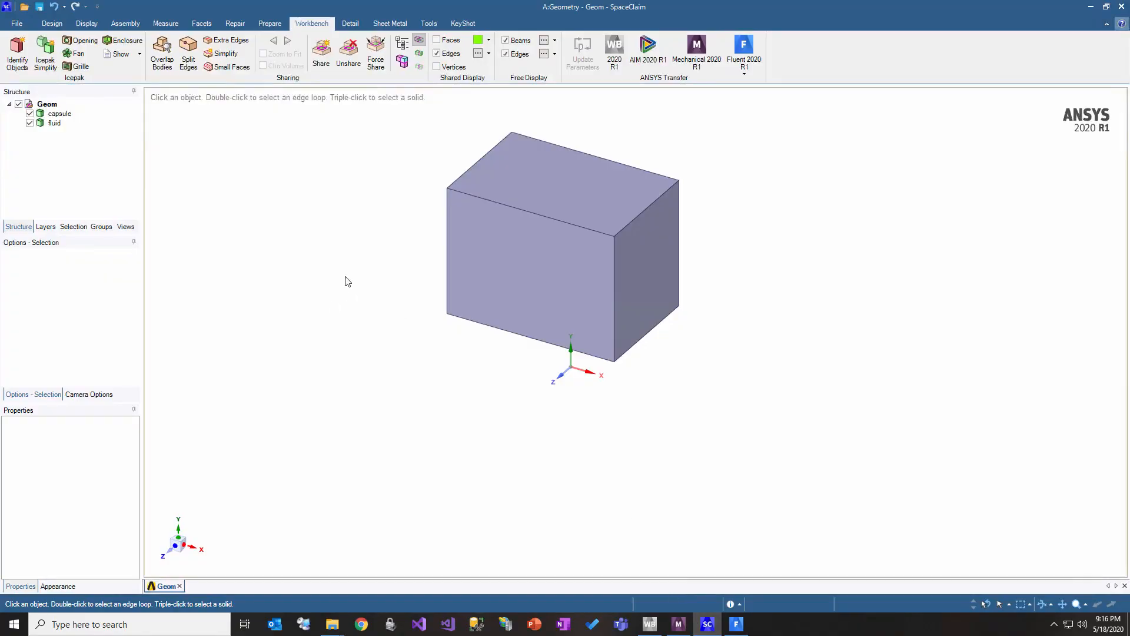
left_click(58, 119)
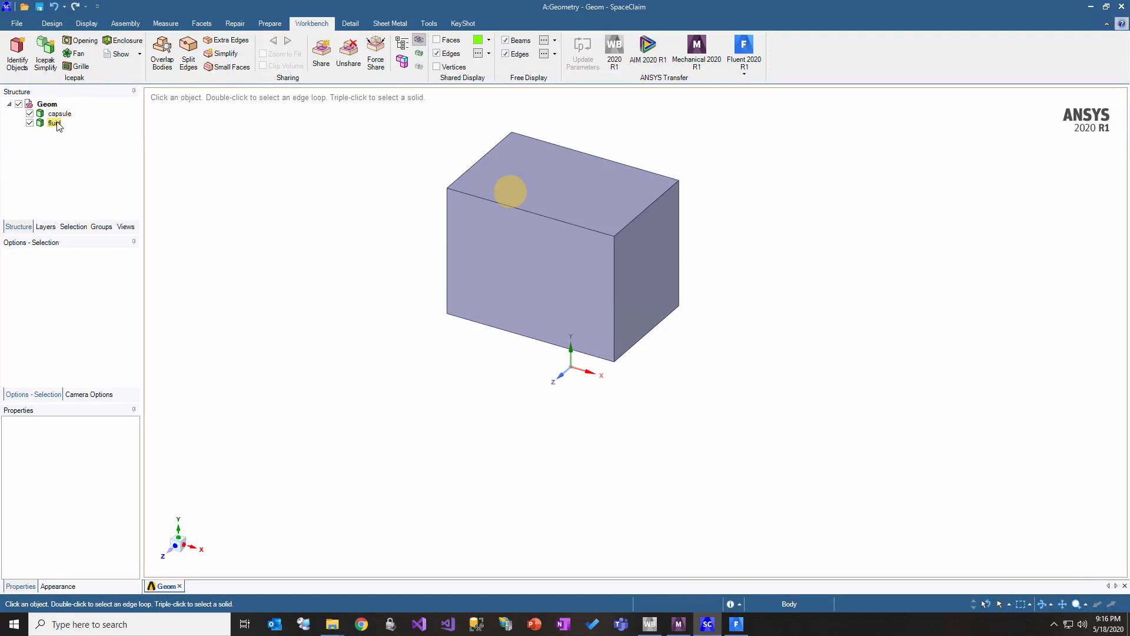
left_click(56, 123)
mouse_move(315, 283)
left_mouse_down()
mouse_move(343, 247)
mouse_move(461, 245)
mouse_move(355, 270)
mouse_move(346, 226)
mouse_move(548, 179)
mouse_move(146, 235)
left_mouse_up()
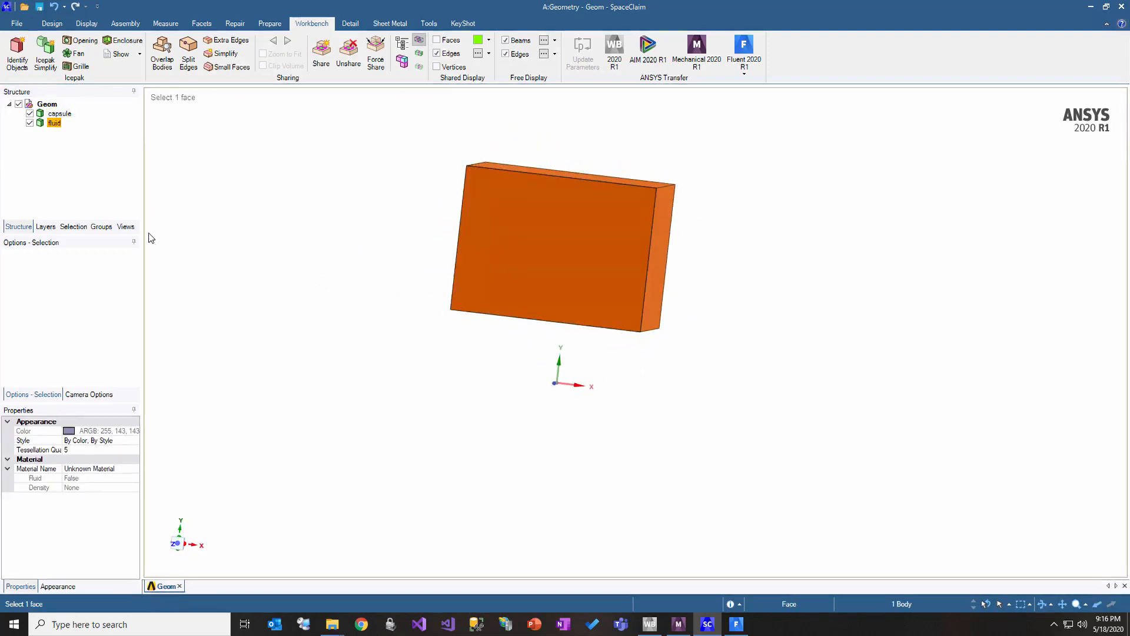
left_click(60, 114)
left_click_drag(269, 203, 240, 232)
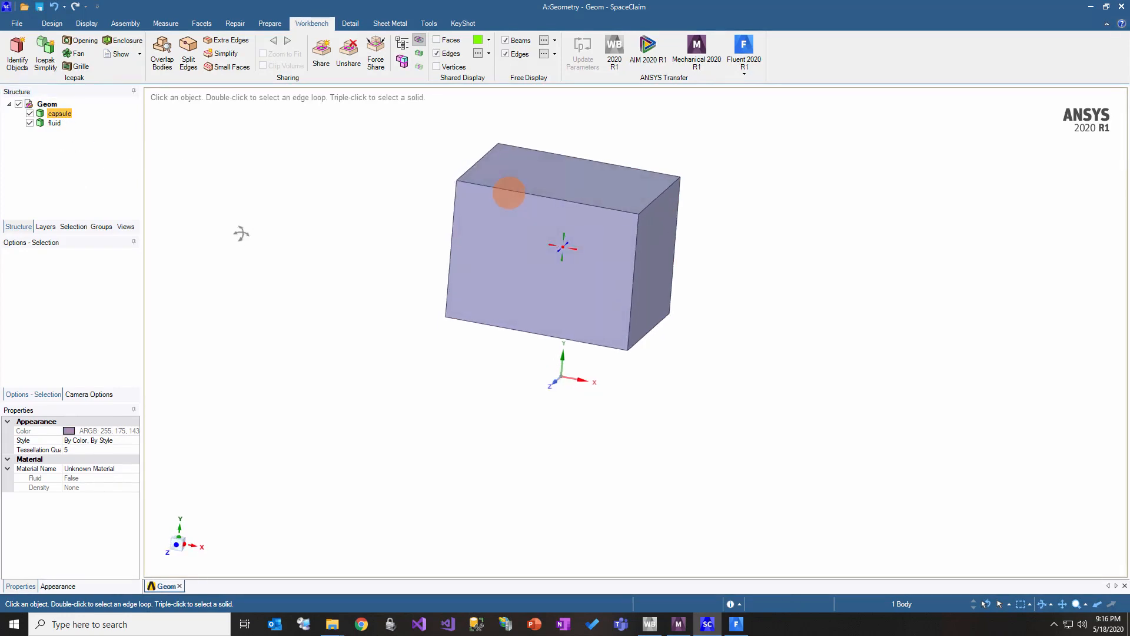
Step: Hide the fluid body to examine the capsule body on its own, and show the fluid body again
left_click(30, 125, "ctrl")
left_click(30, 123)
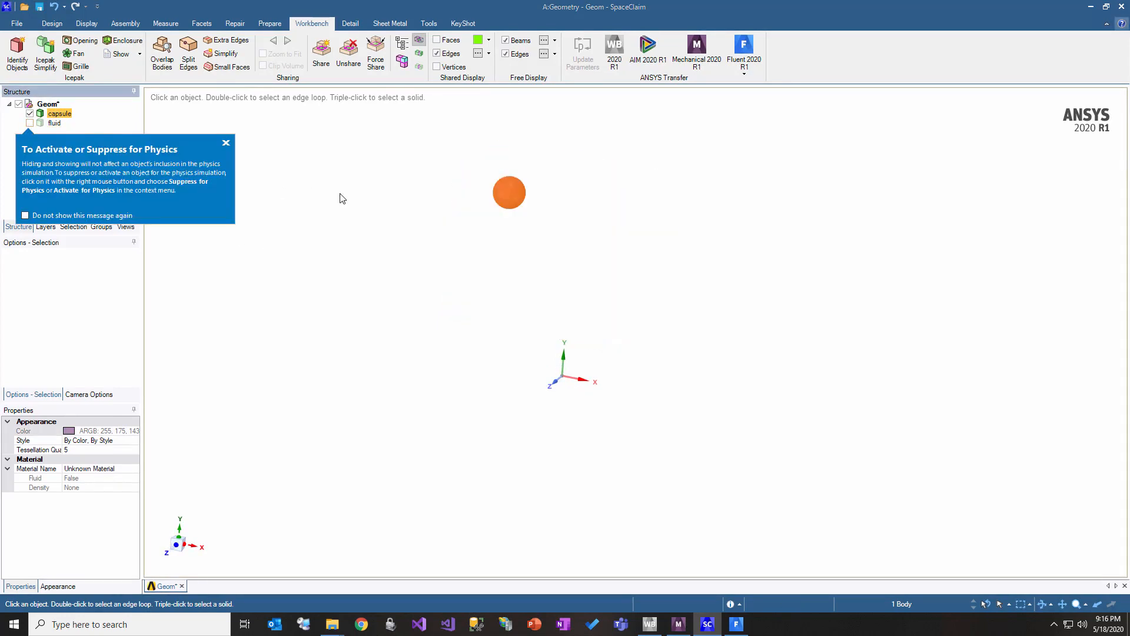
scroll(519, 185, "up", 1)
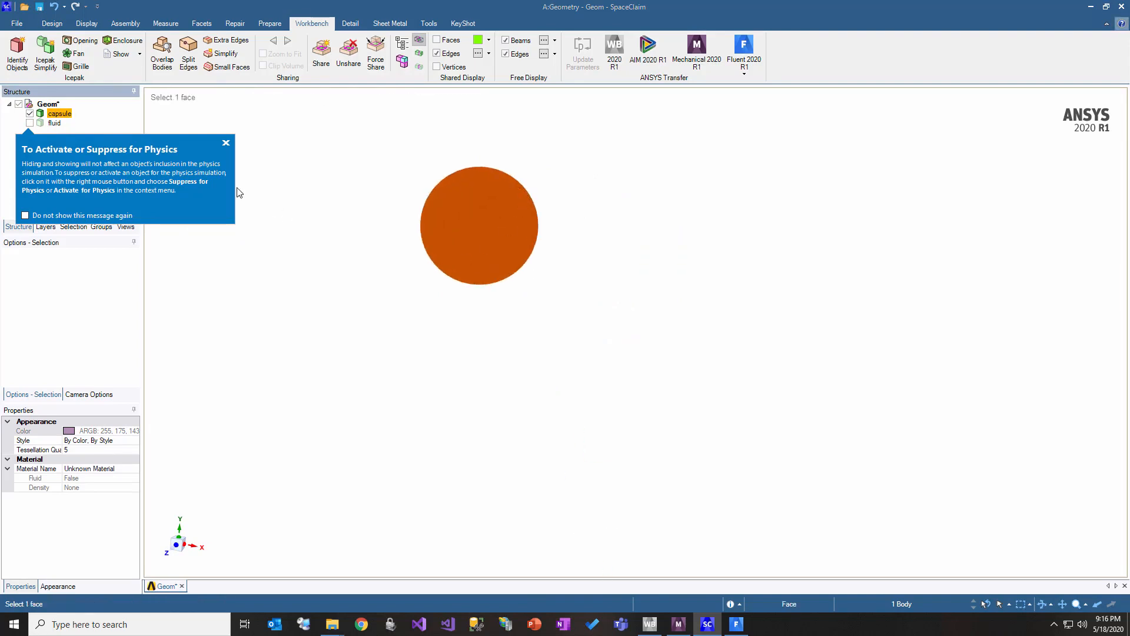
left_click(226, 143)
left_click(586, 288)
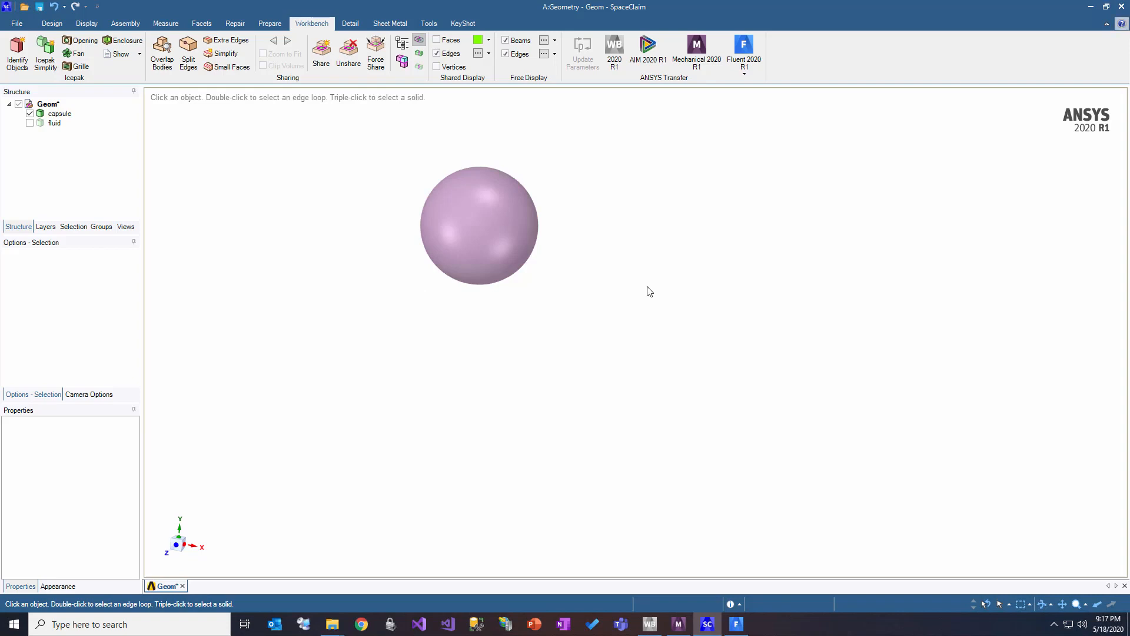
left_click(29, 123)
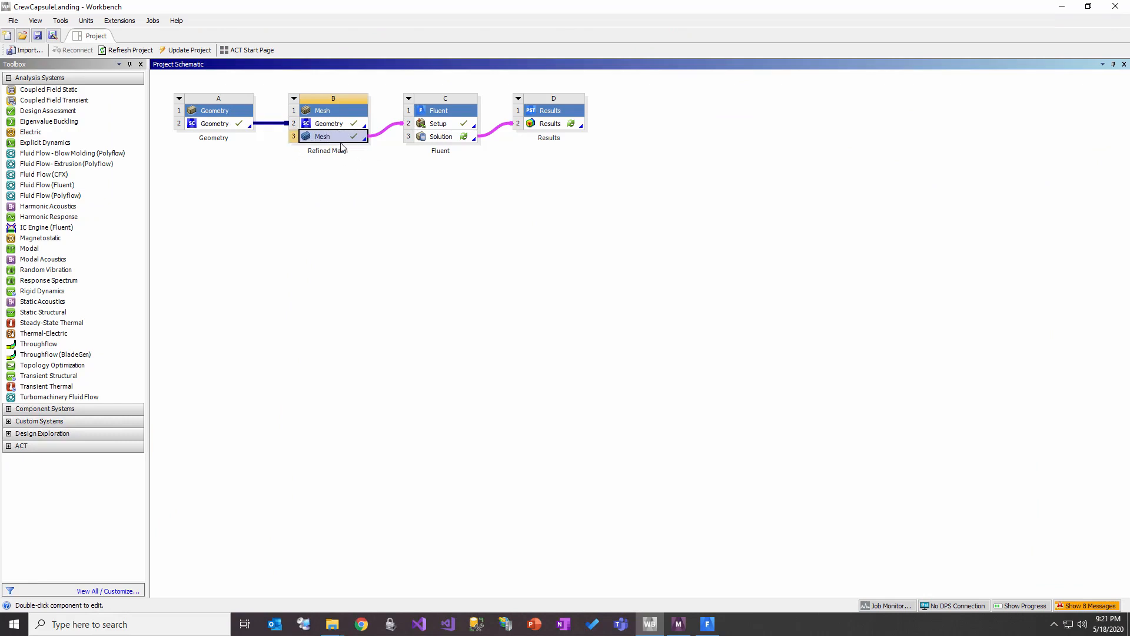
Step: Switch to the Refined Mesh session in Meshing and examine the capsule body under the Geom part
left_click(679, 623)
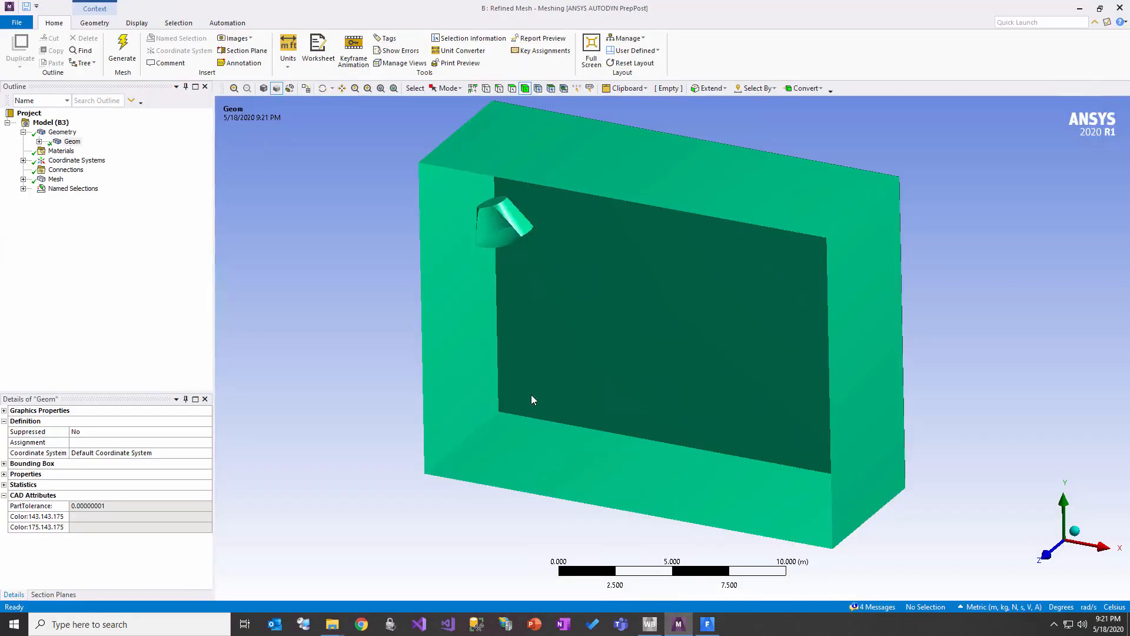
left_click(40, 142)
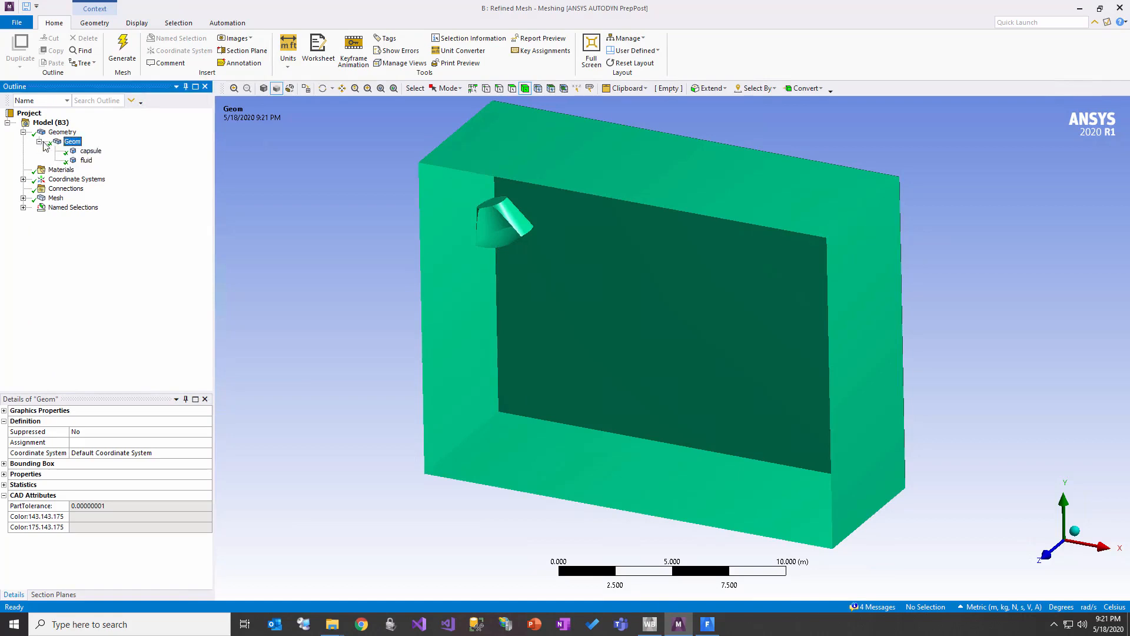
left_click(91, 152)
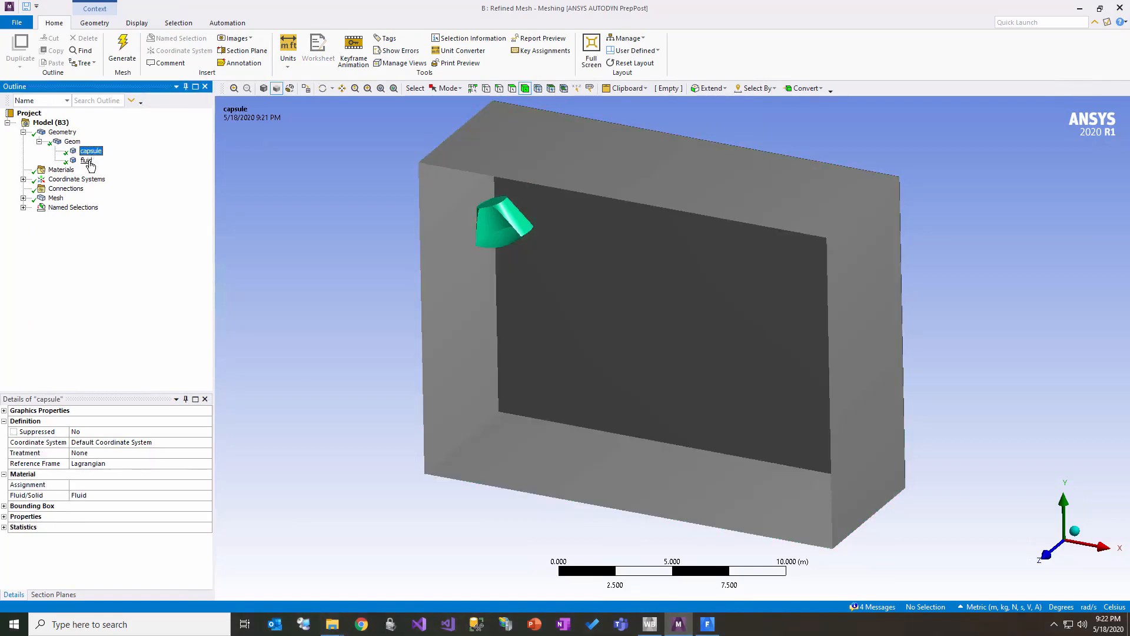
left_click(38, 142)
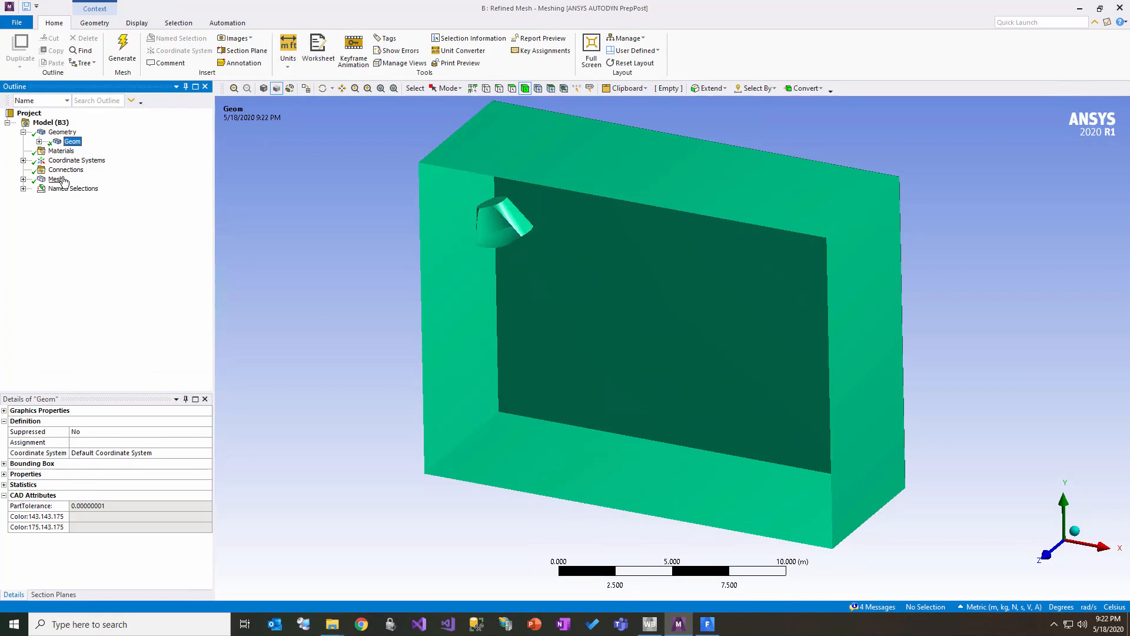
Step: Expand the mesh controls and named selections, and examine the Inflation control's settings and scope around the capsule
left_click(23, 180)
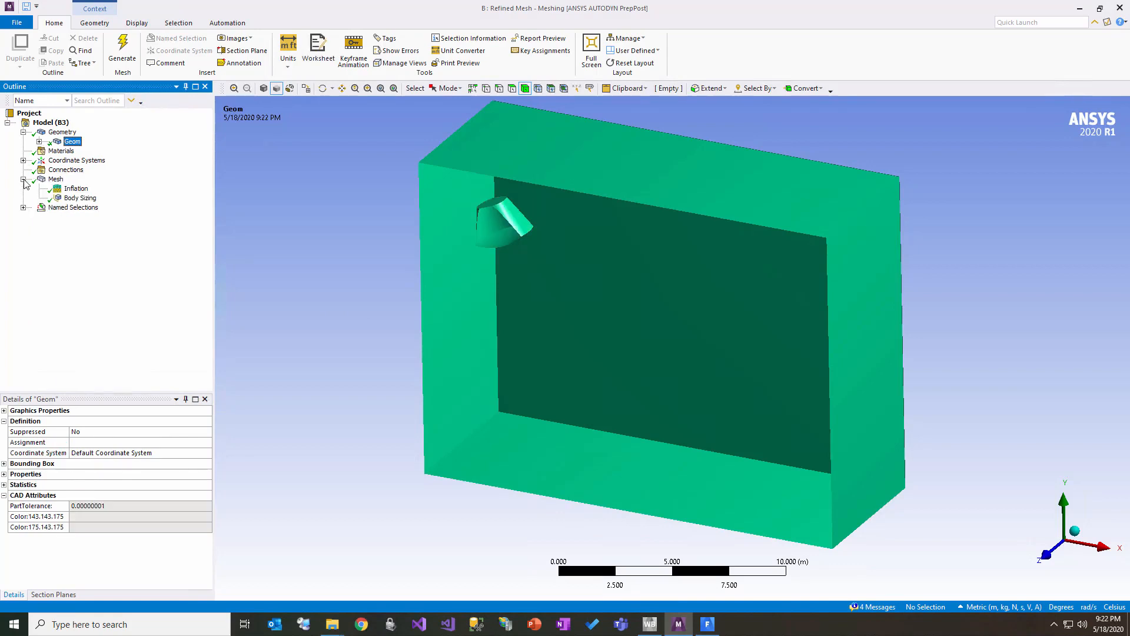
left_click(23, 208)
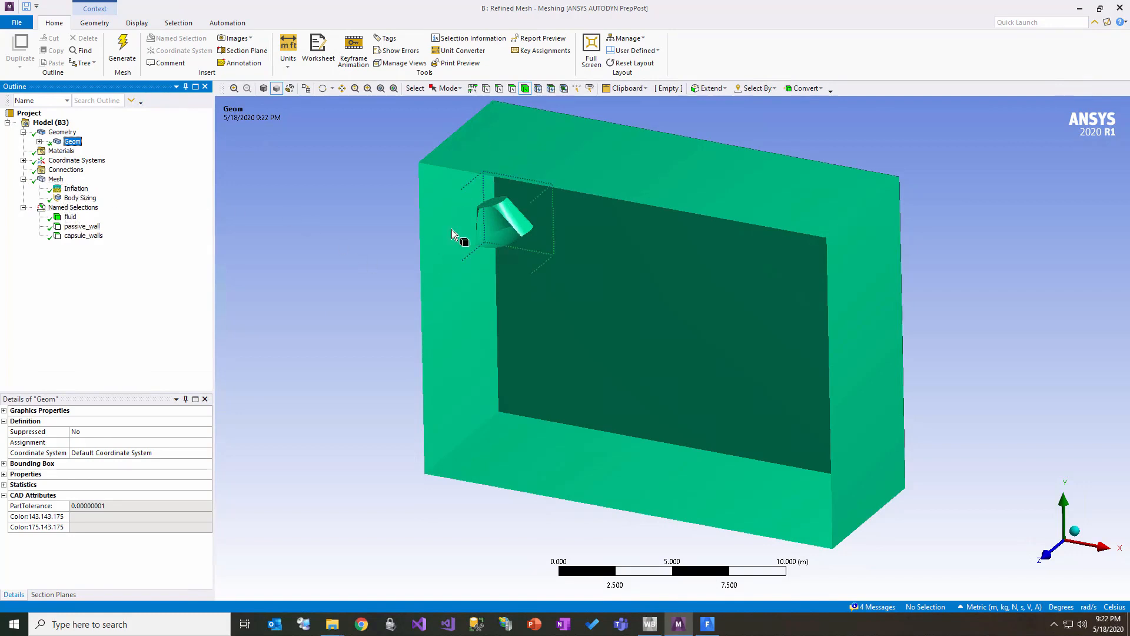
mouse_move(563, 293)
left_mouse_down()
mouse_move(576, 265)
mouse_move(582, 281)
left_mouse_up()
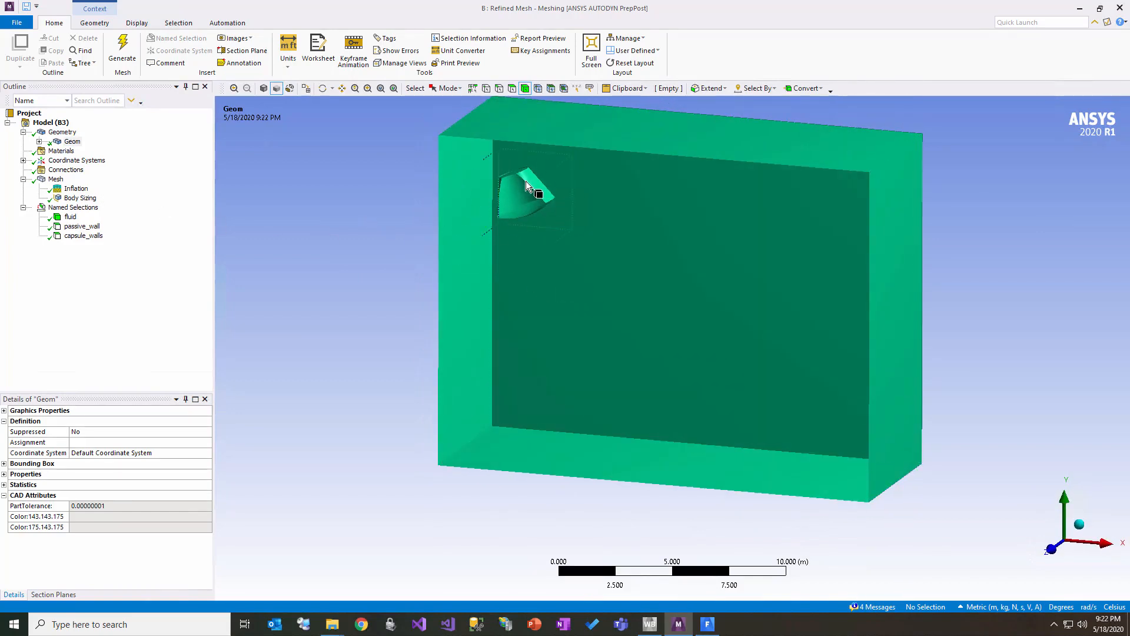
left_click(76, 189)
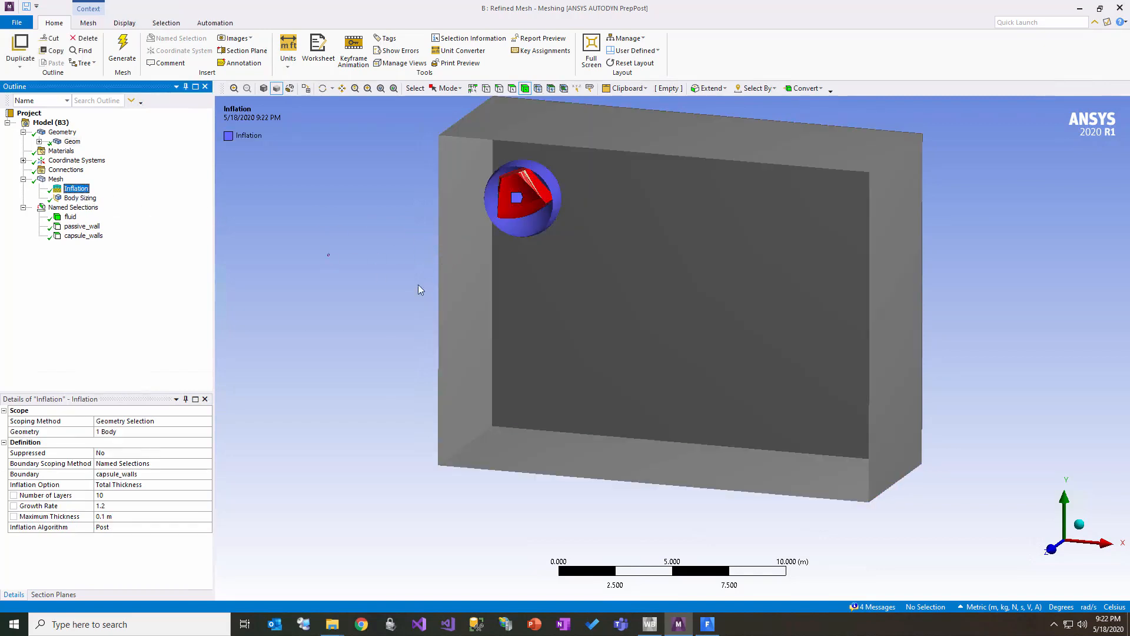
left_click_drag(518, 296, 539, 284)
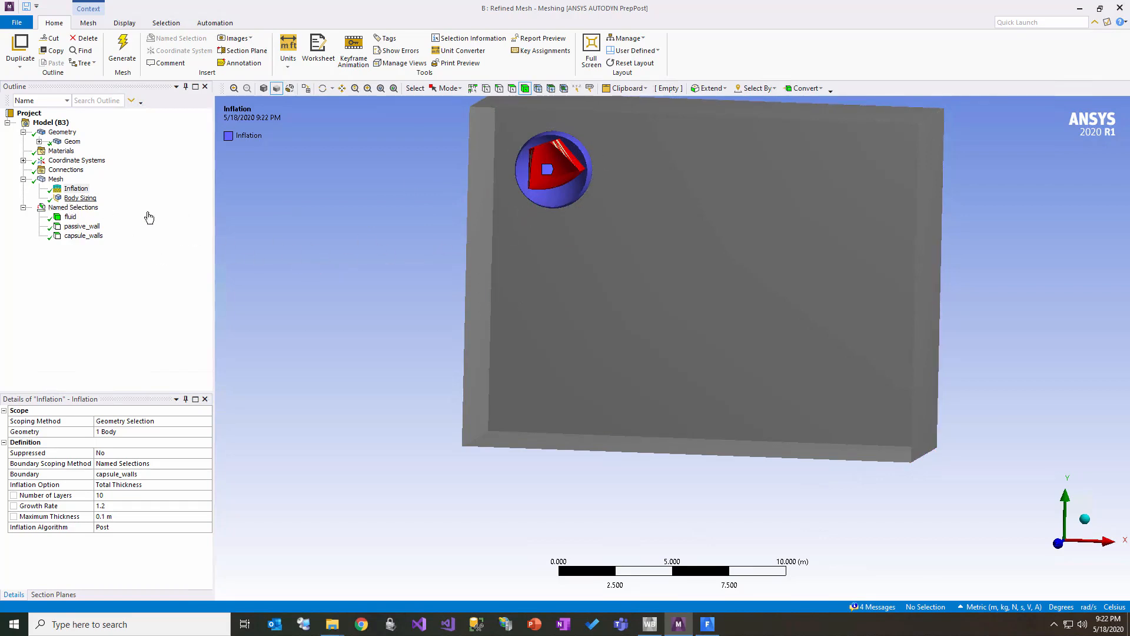
left_click_drag(478, 211, 407, 244)
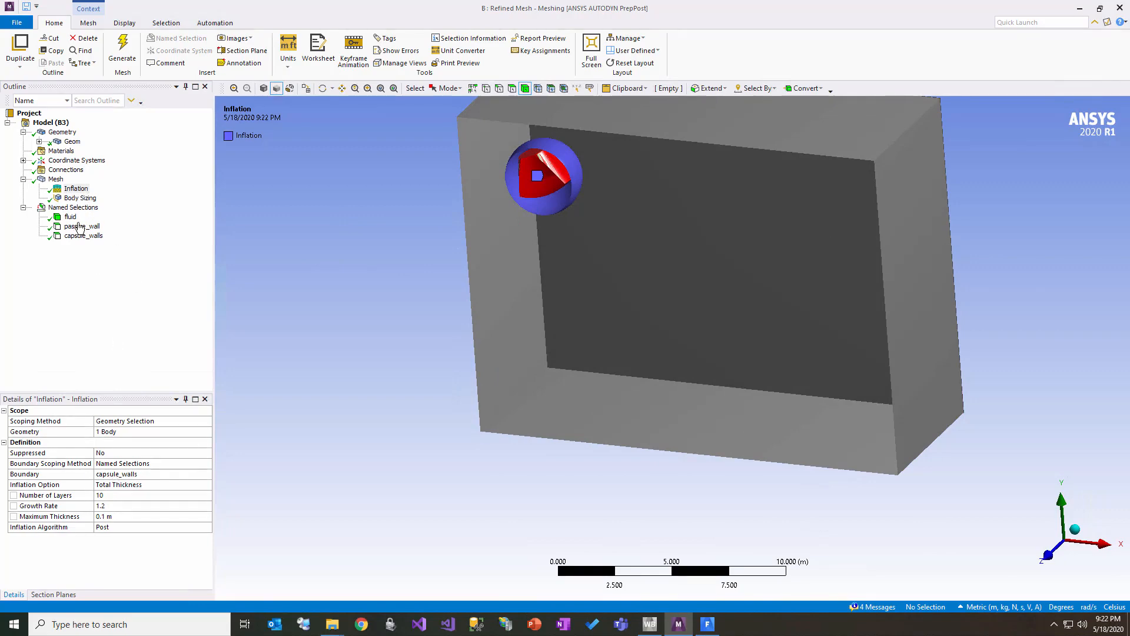
Step: Look up the Inflation option among the controls that can be inserted on the mesh
right_click(54, 179)
mouse_move(112, 186)
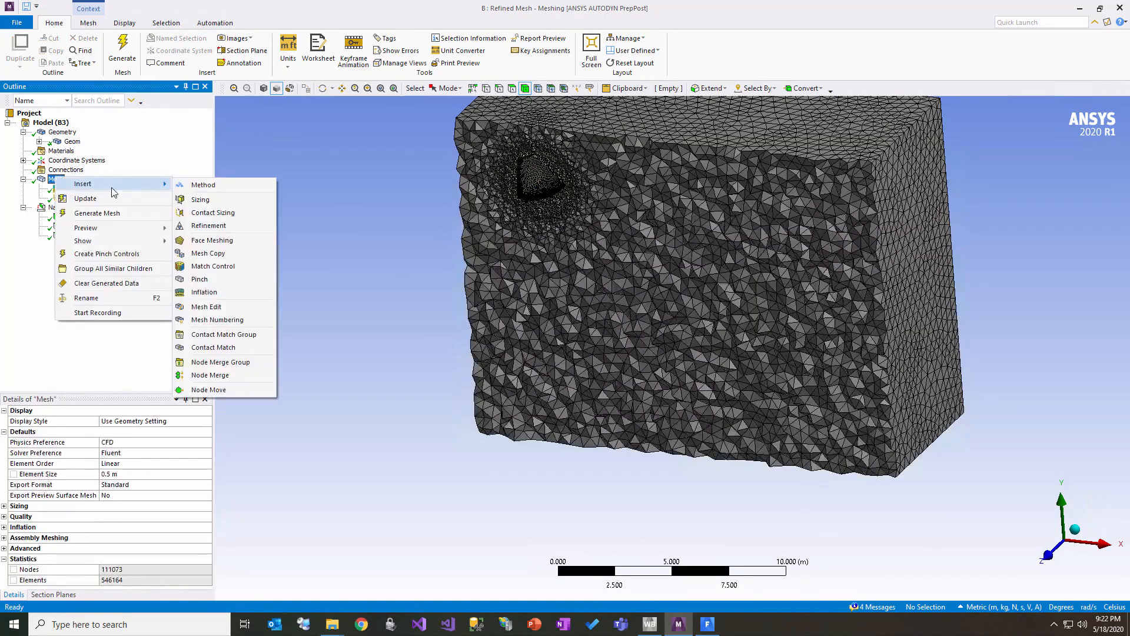
left_click(222, 290)
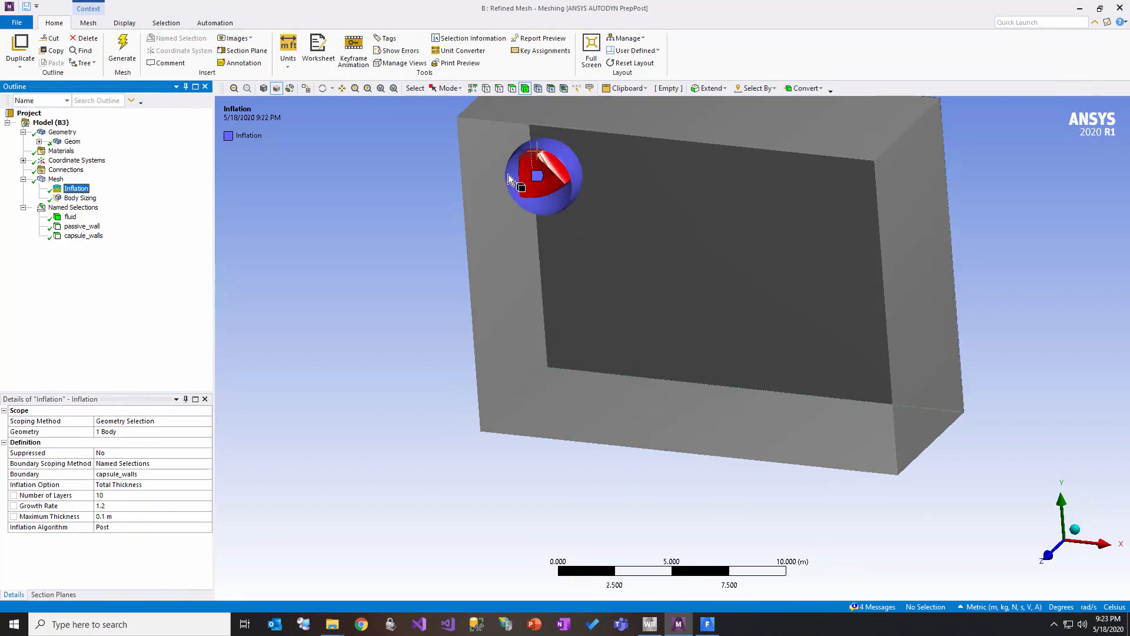
Step: Examine the Body Sizing control on the capsule's spherical body and the mesh cells around the capsule
left_click(89, 201)
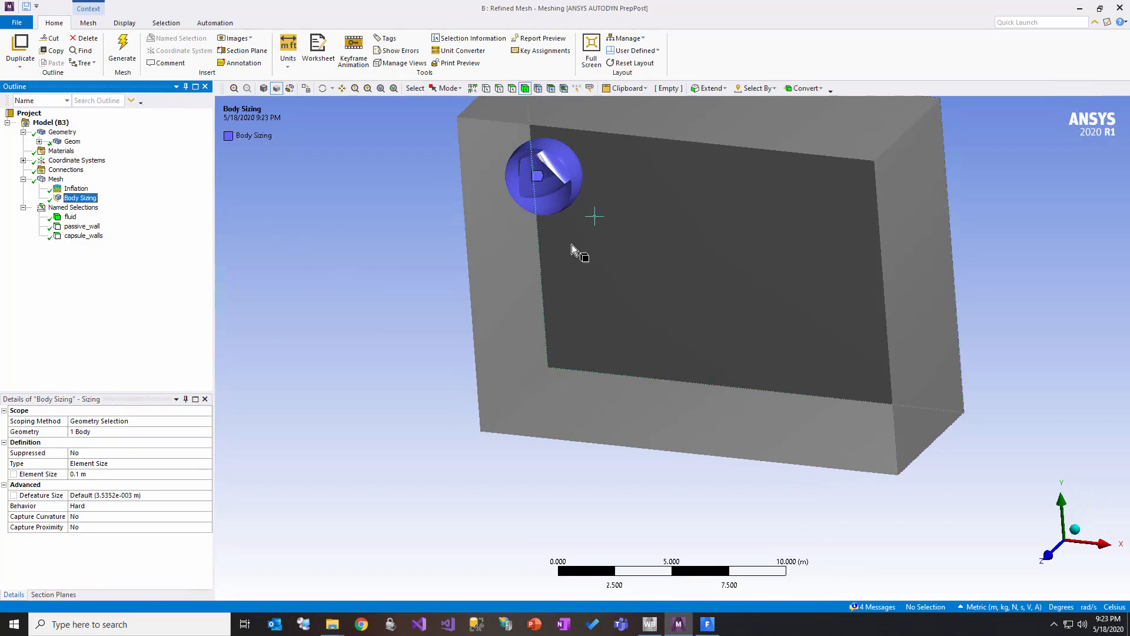
left_click_drag(634, 318, 681, 331)
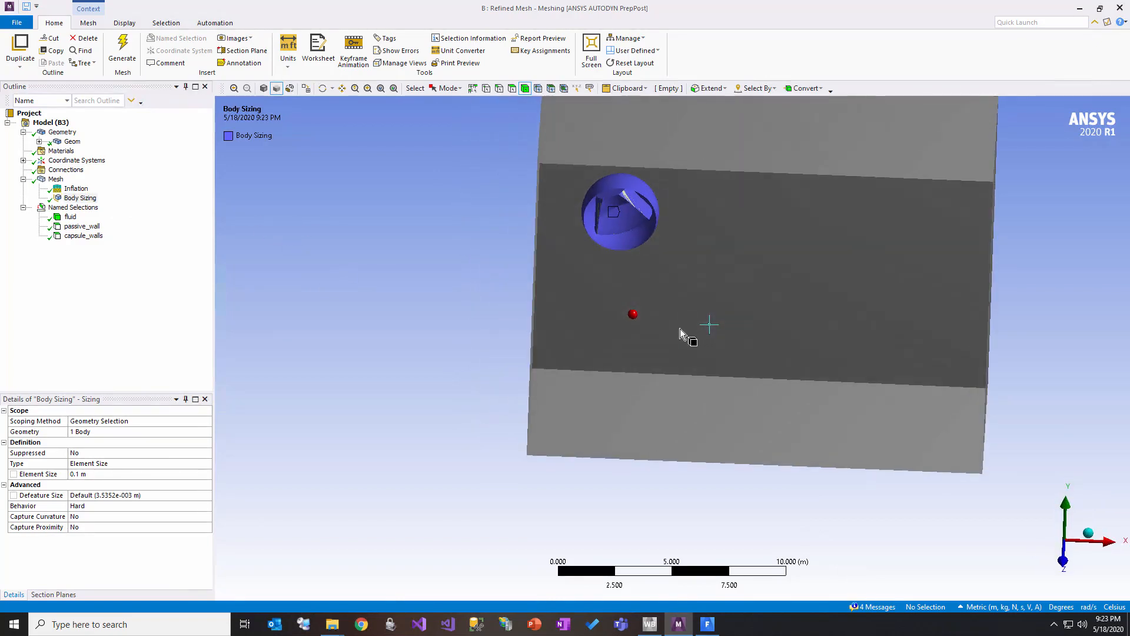
left_click(56, 179)
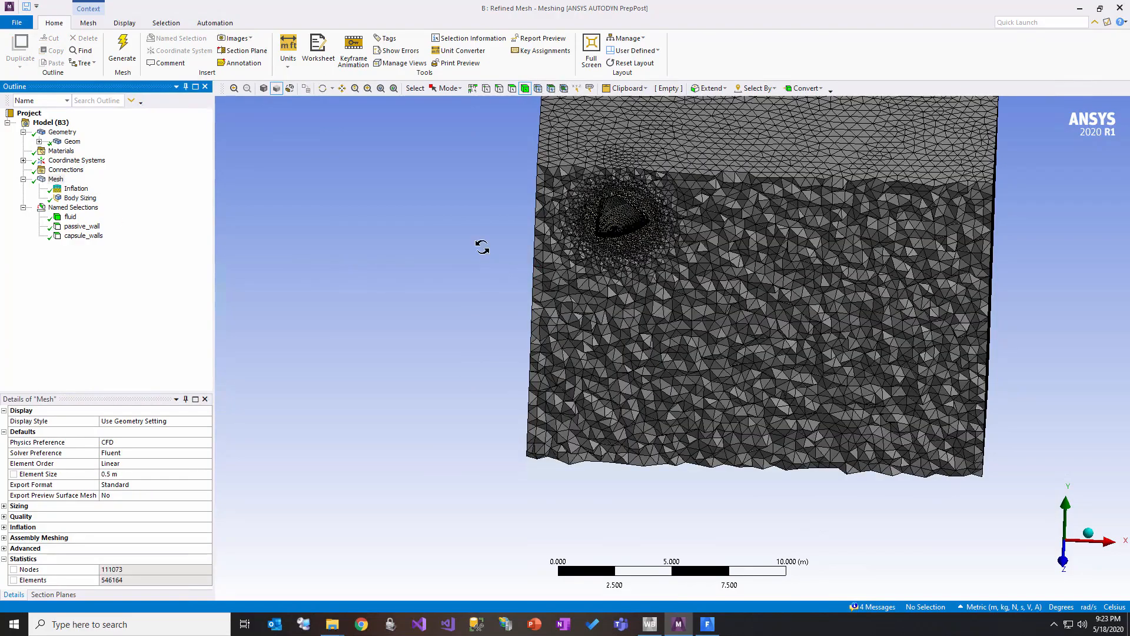
mouse_move(479, 245)
left_mouse_down()
mouse_move(457, 232)
mouse_move(567, 200)
mouse_move(674, 255)
left_mouse_up()
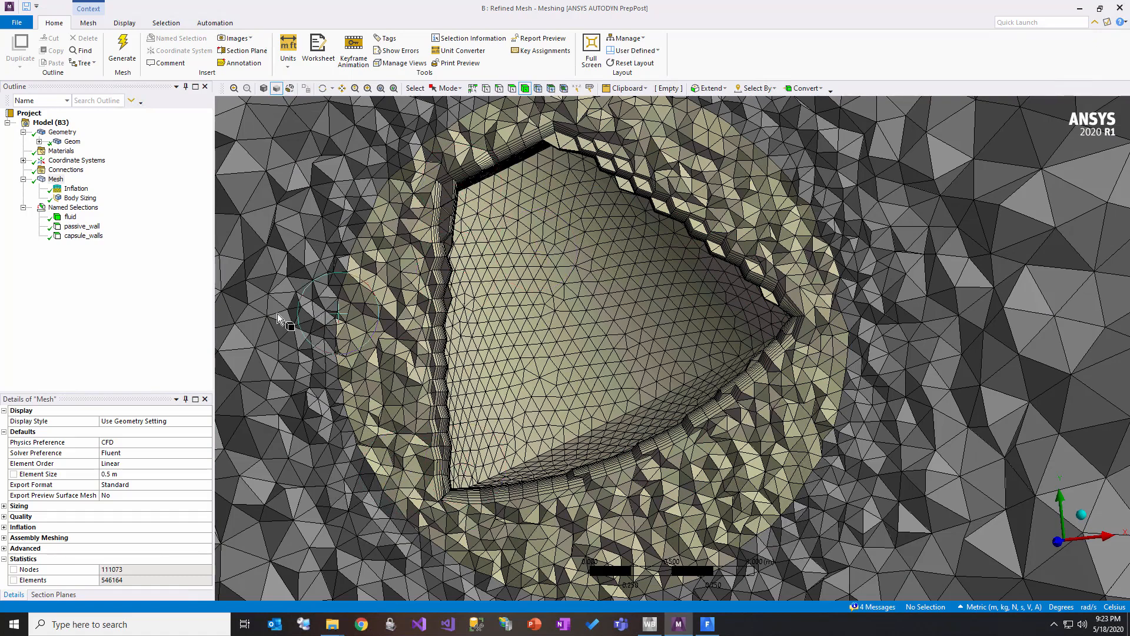
Step: Examine the regions assigned to the fluid, passive_wall and capsule_walls named selections
left_click(71, 217)
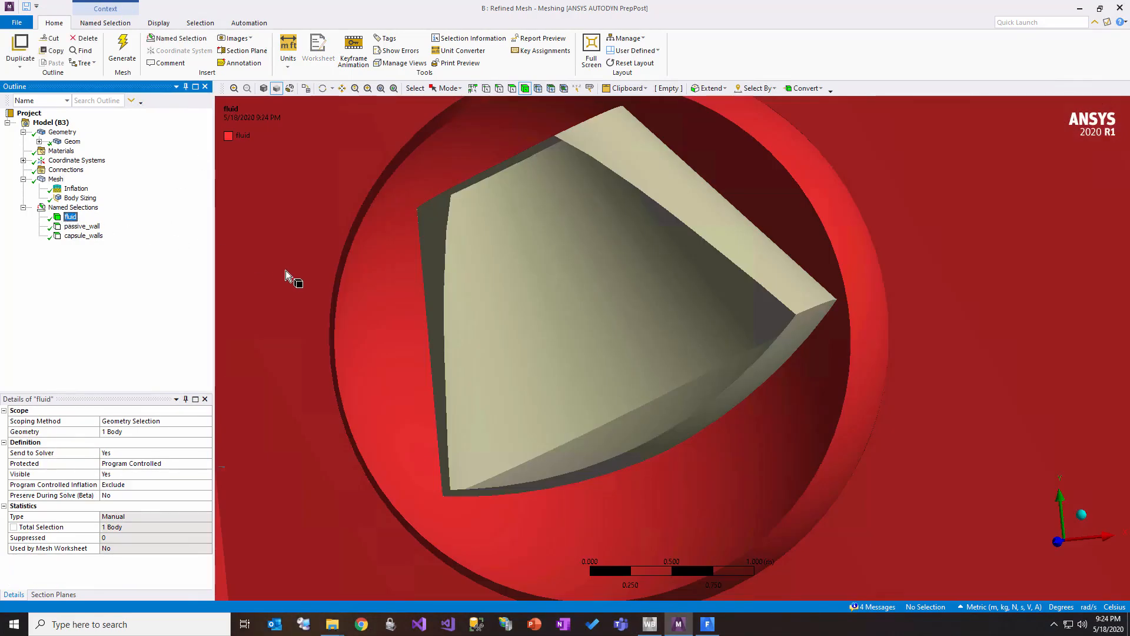
left_click(433, 7)
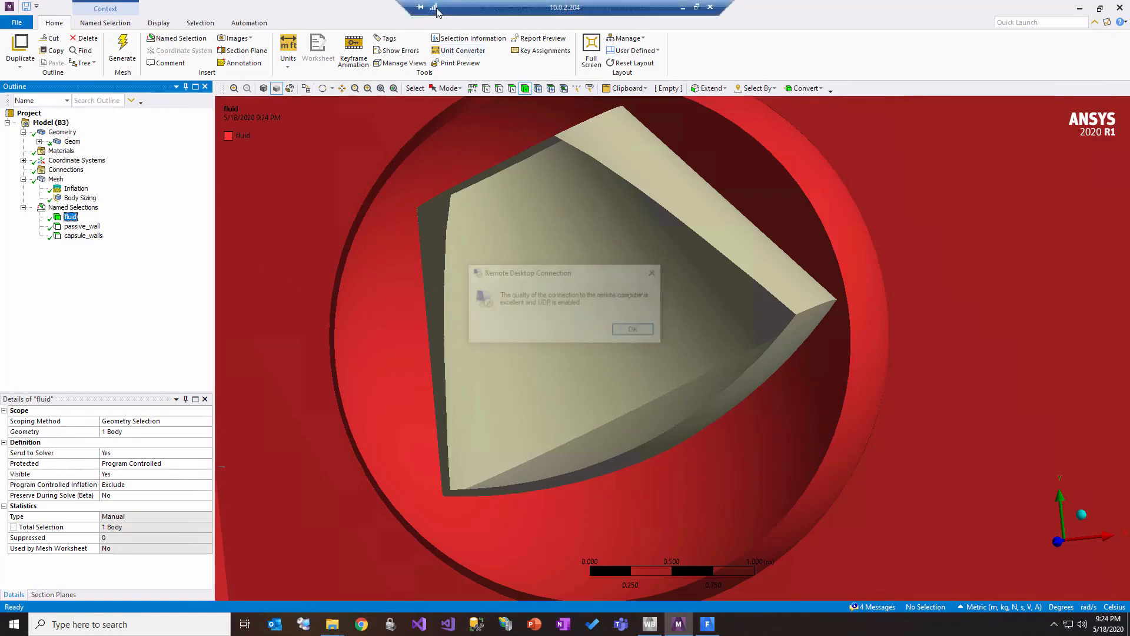
left_click(654, 273)
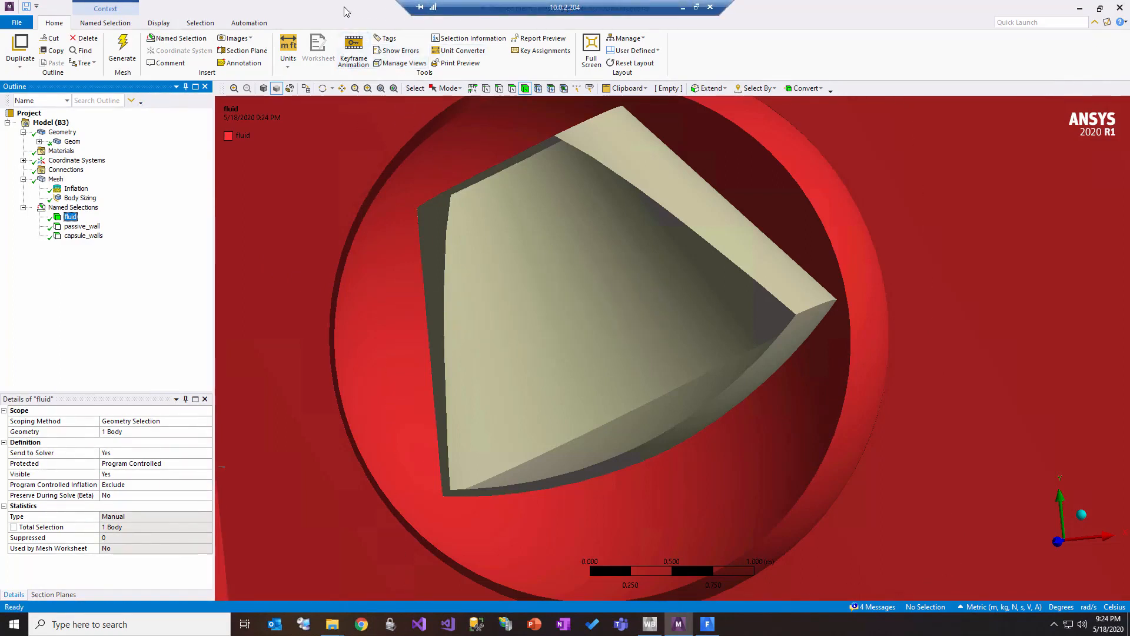
left_click(83, 227)
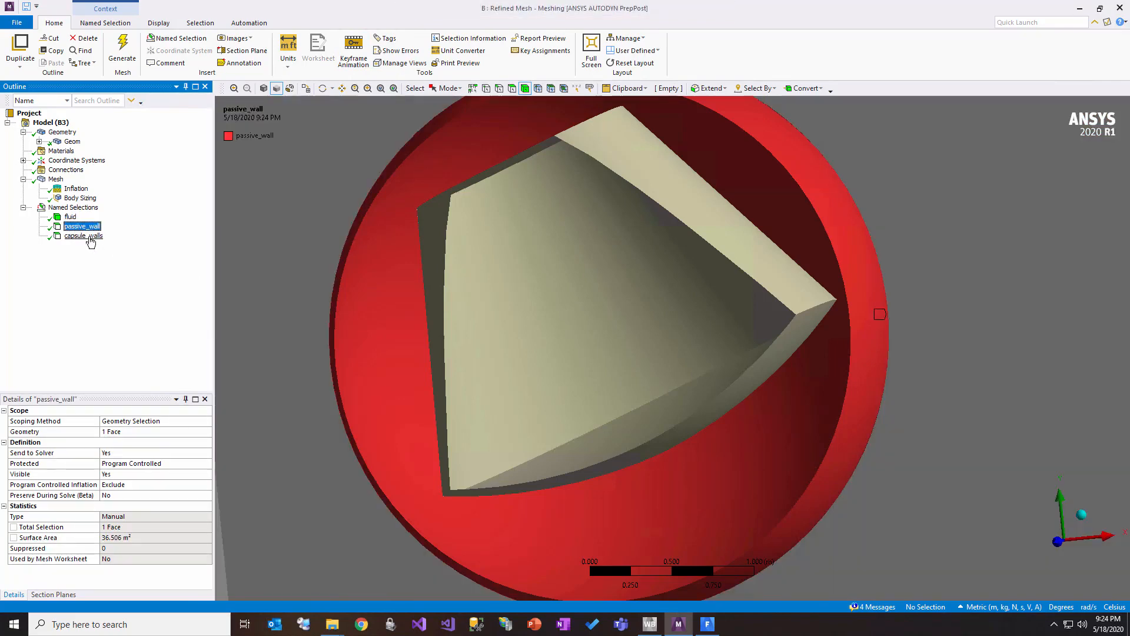
left_click(84, 237)
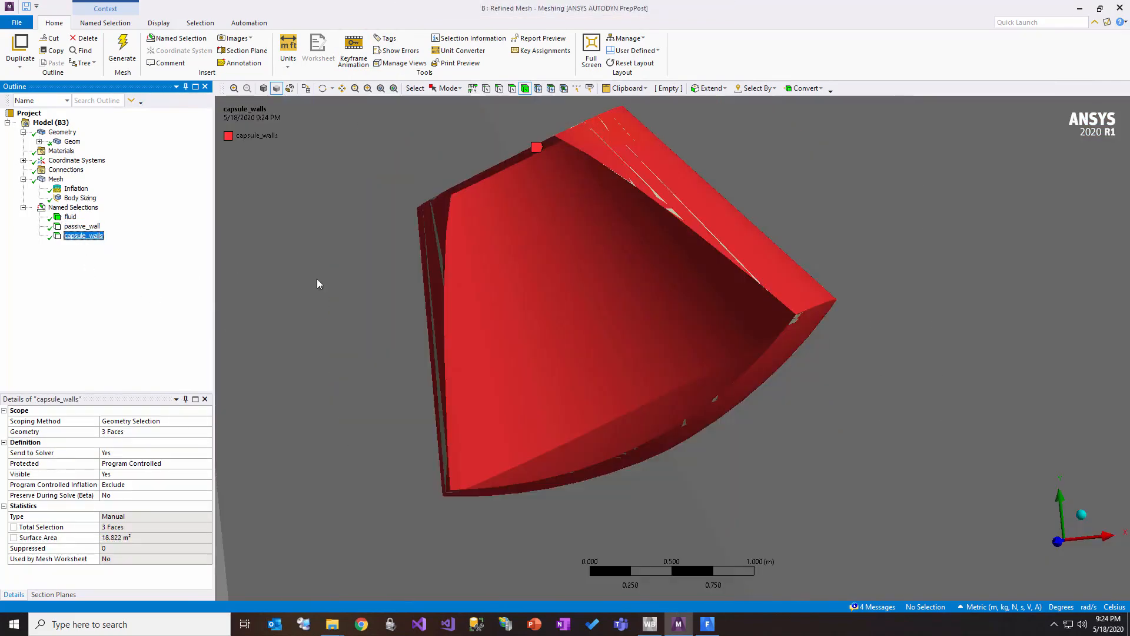
left_click_drag(651, 344, 616, 366)
scroll(616, 366, "down", 2)
scroll(616, 367, "down", 3)
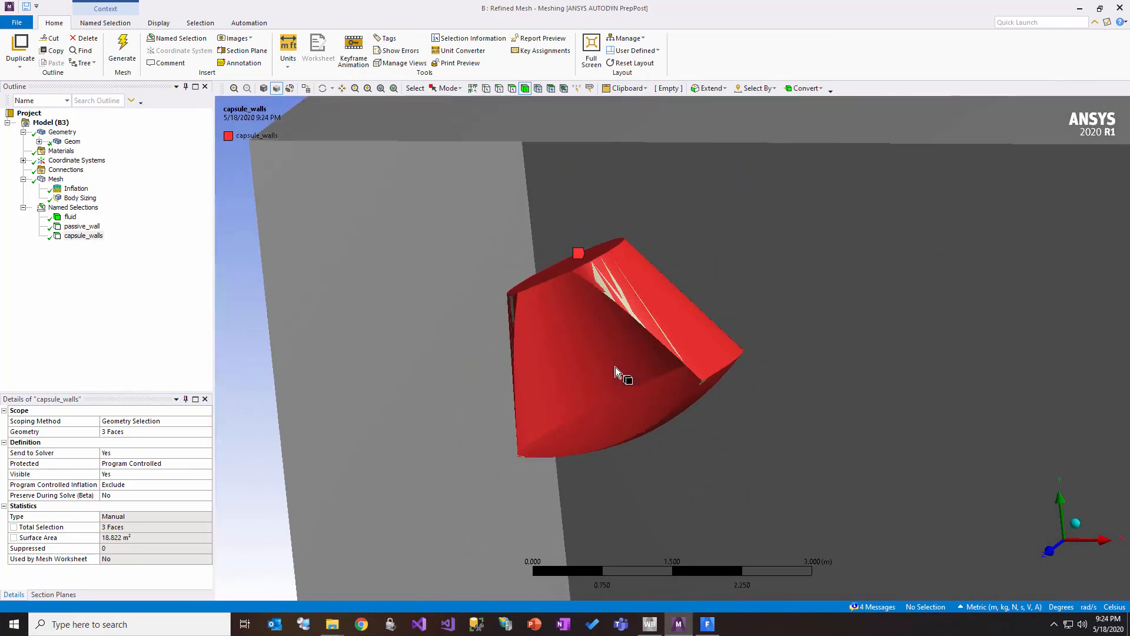
Step: Examine the mesh transition between the spherical region around the capsule and the surrounding fluid domain
left_click(55, 179)
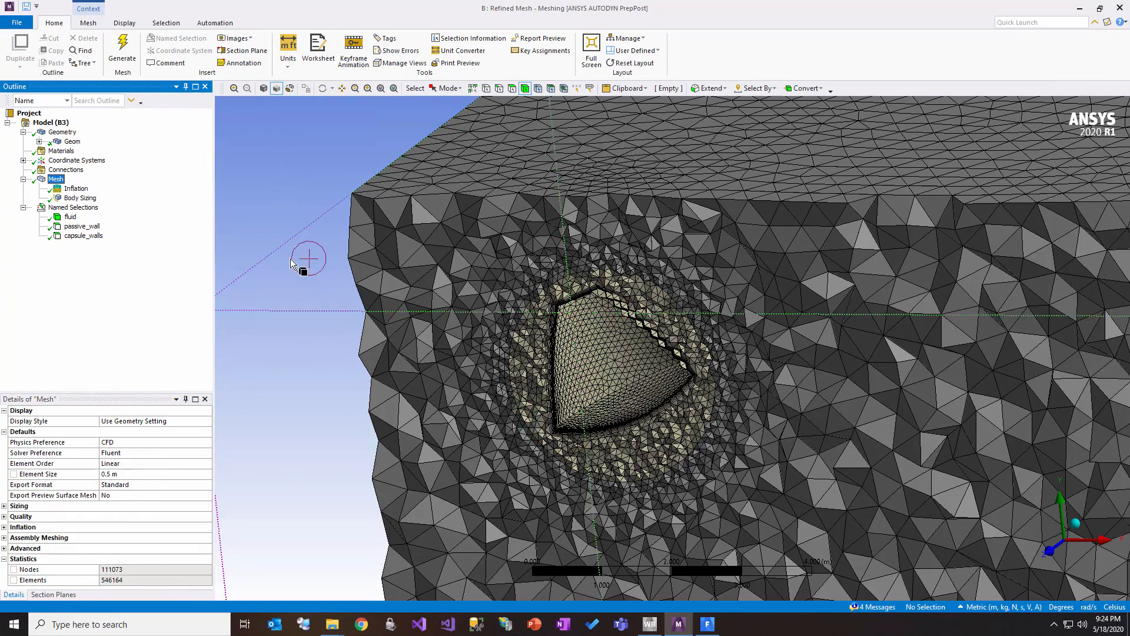
scroll(293, 264, "down", 2)
scroll(507, 319, "down", 2)
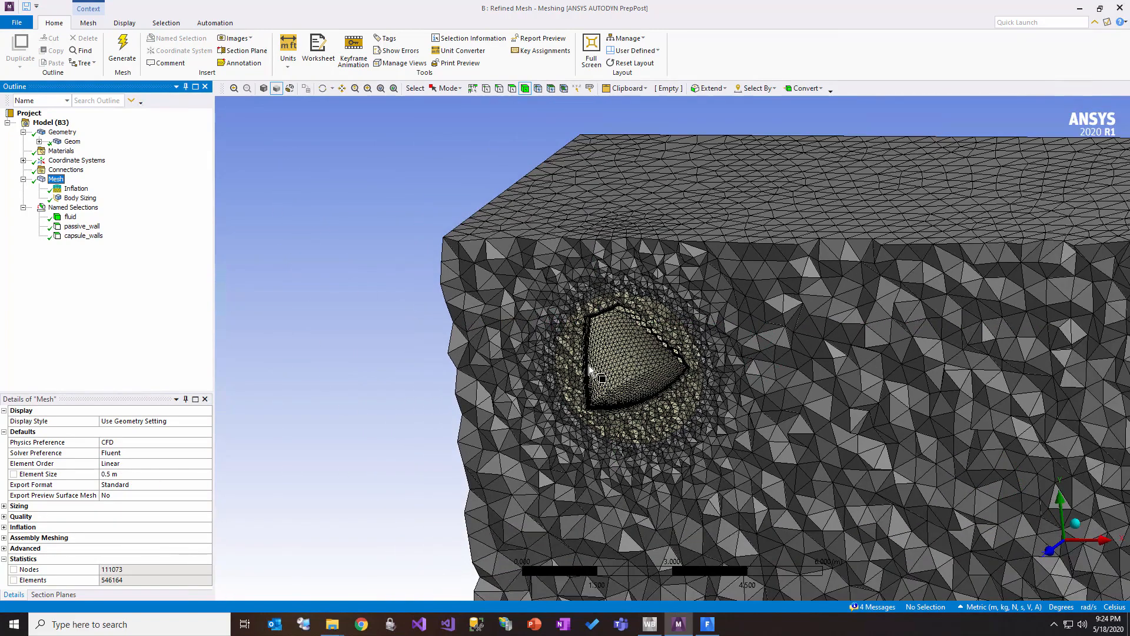
left_click_drag(755, 383, 772, 434)
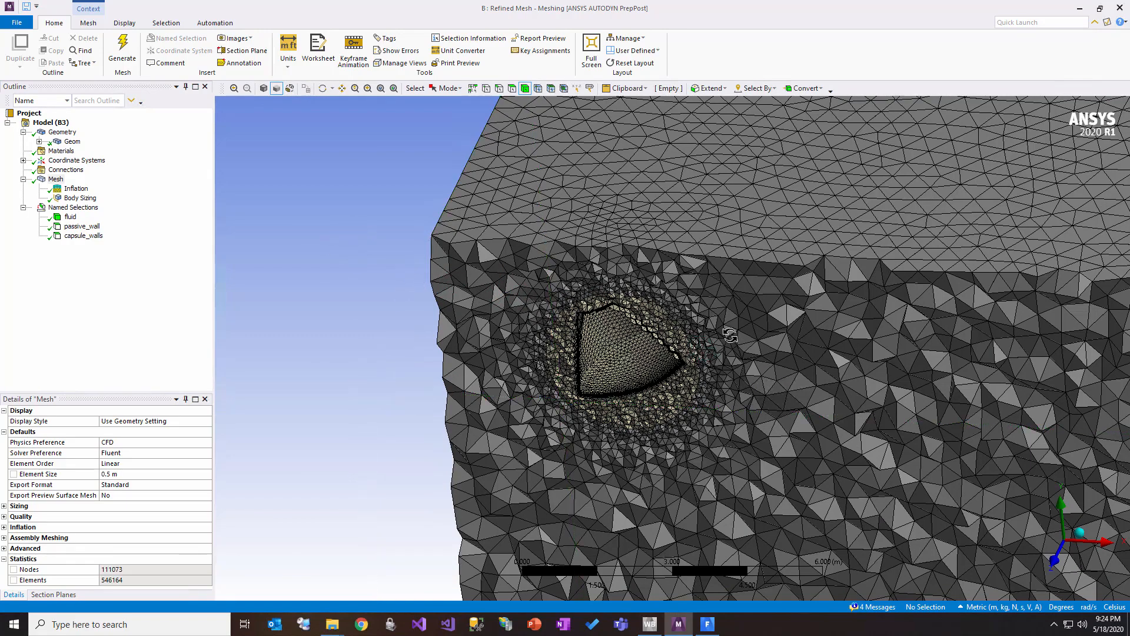
left_click_drag(686, 348, 697, 414)
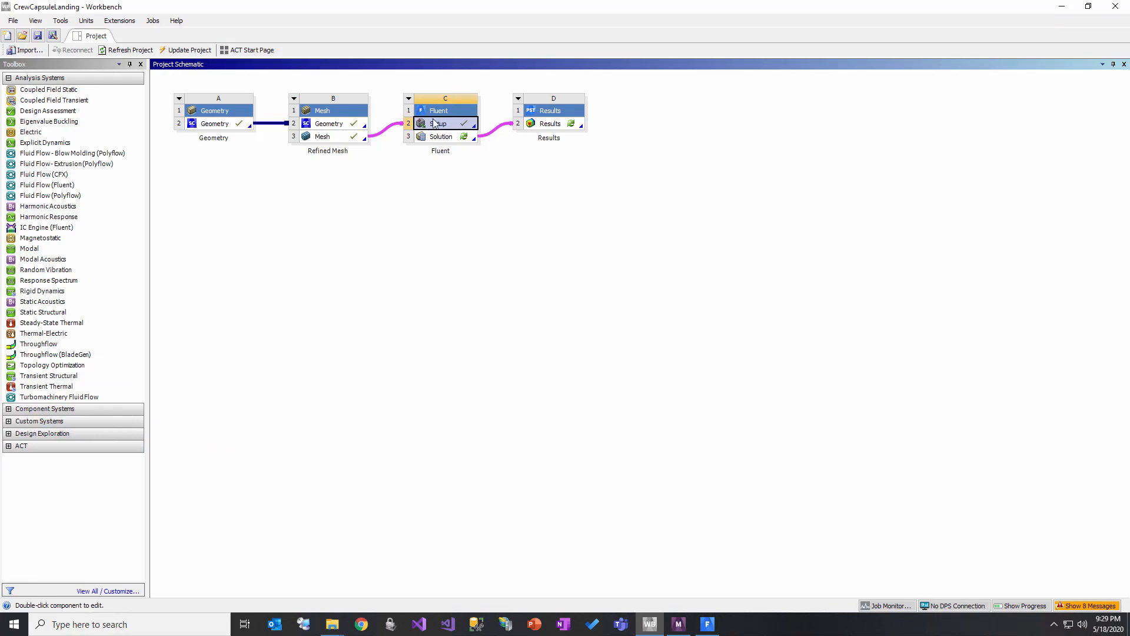
Step: Switch to the open Fluent session and collapse the Models, Materials and Cell Zone Conditions branches of the setup outline
left_click(712, 623)
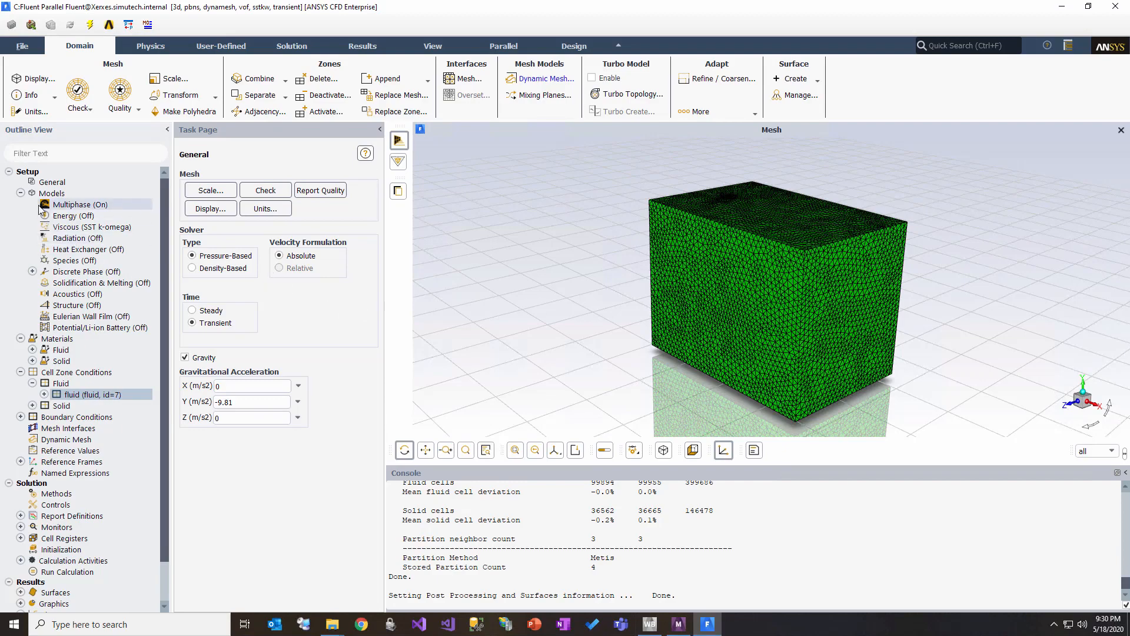
left_click(21, 193)
left_click(20, 205)
left_click(20, 216)
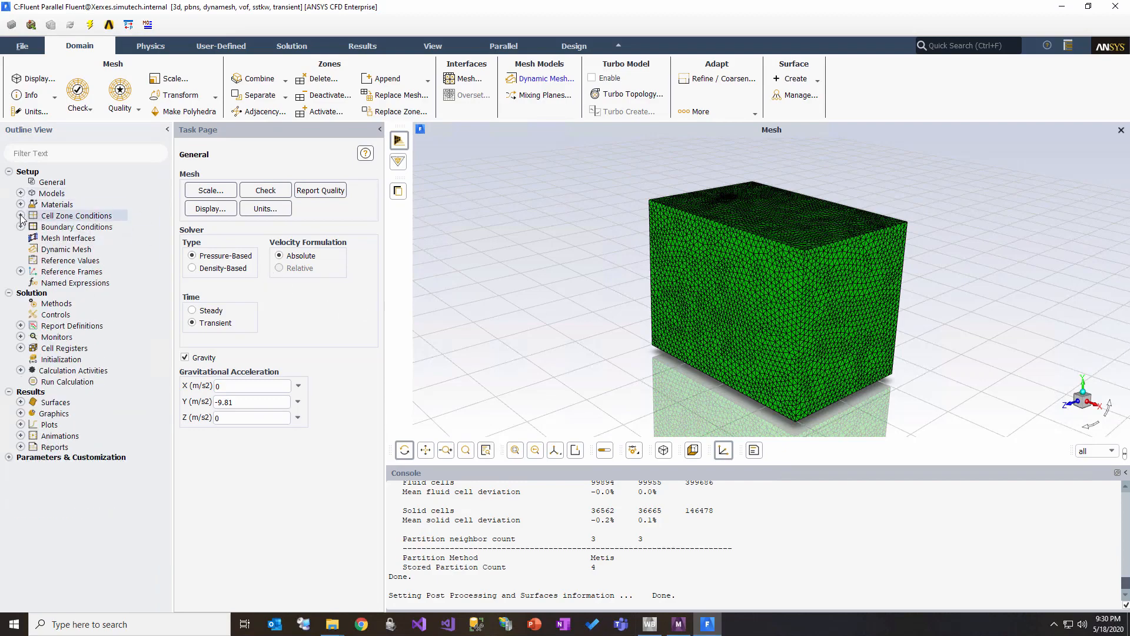
Step: Examine the meshed fluid domain and the mesh partition statistics reported in the console
left_click_drag(762, 258, 795, 401)
scroll(636, 567, "up", 5)
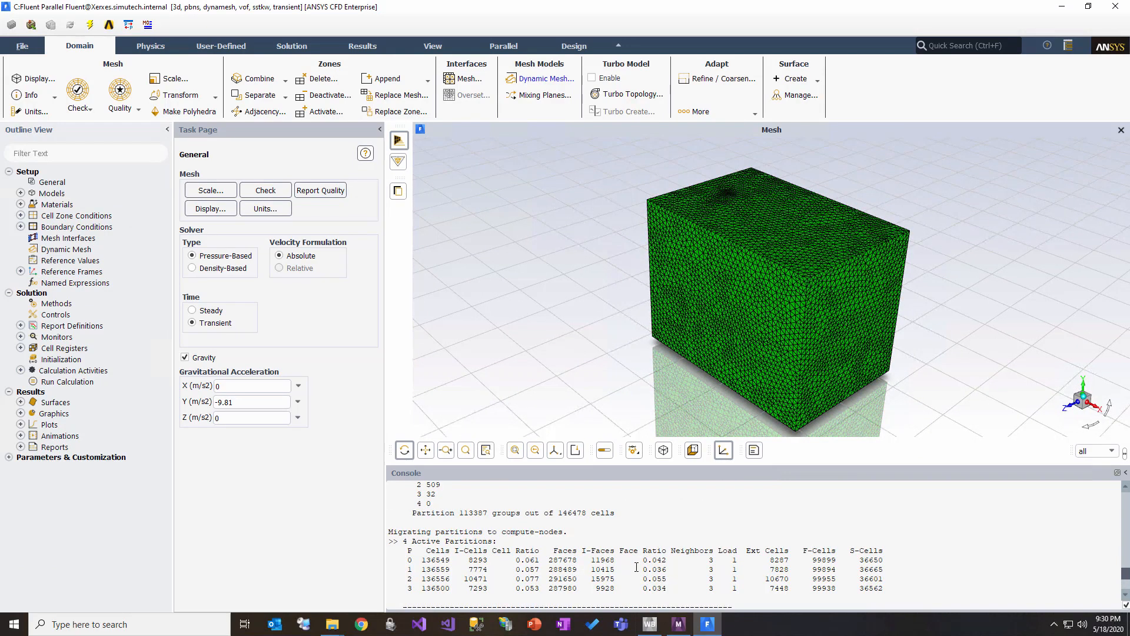
scroll(637, 567, "up", 5)
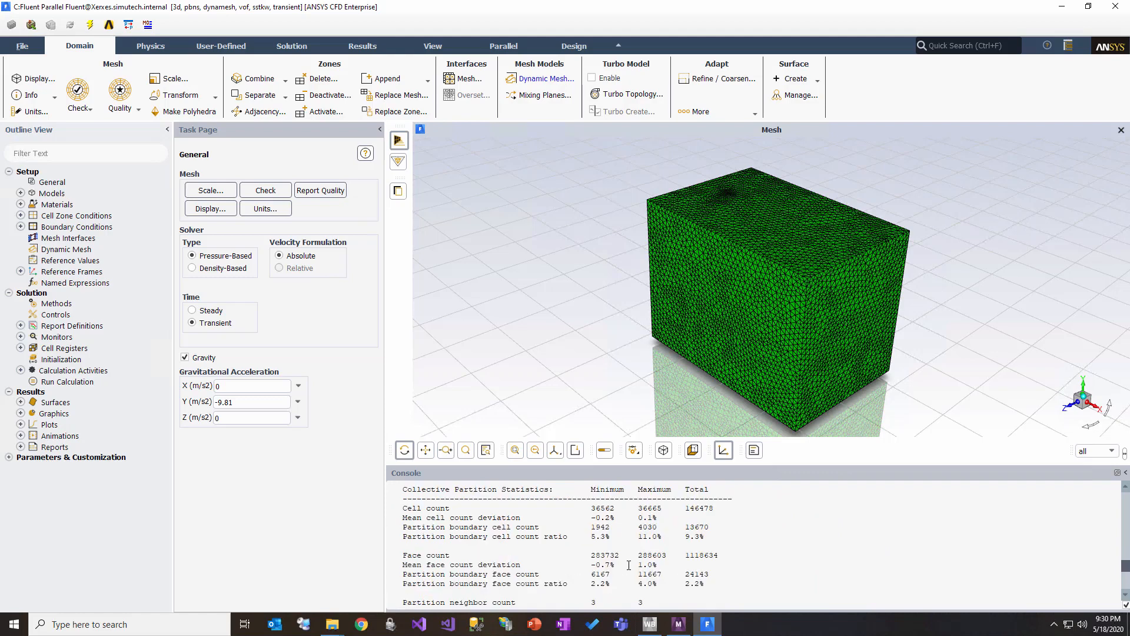
scroll(629, 565, "up", 5)
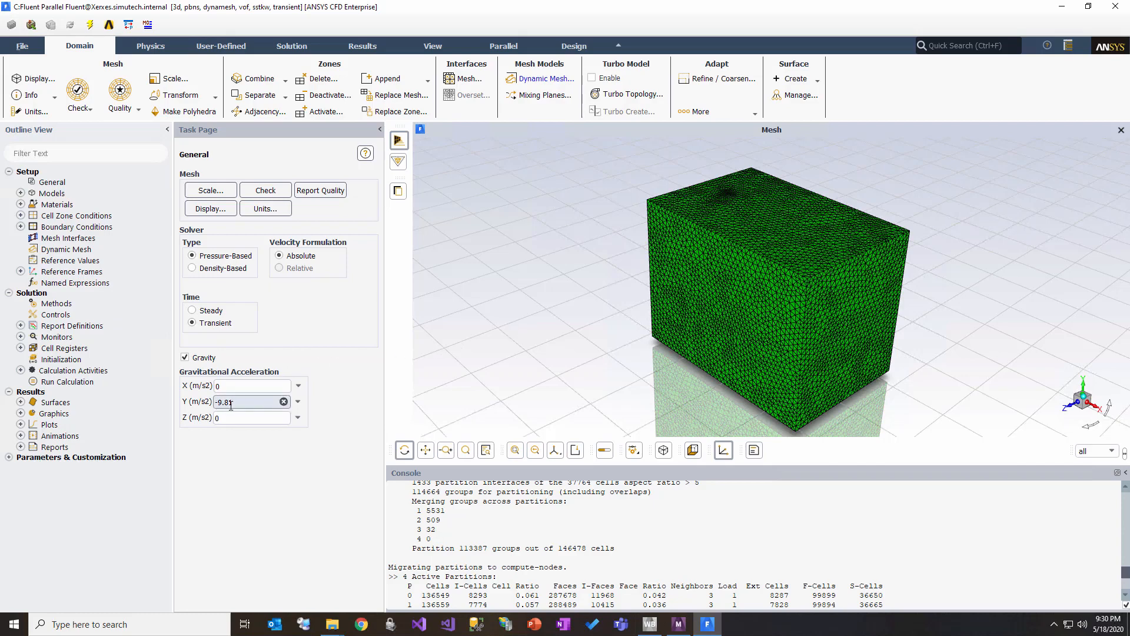
Step: Open the Multiphase model settings and examine the chosen model, number of Eulerian phases and volume fraction parameters
left_click(20, 193)
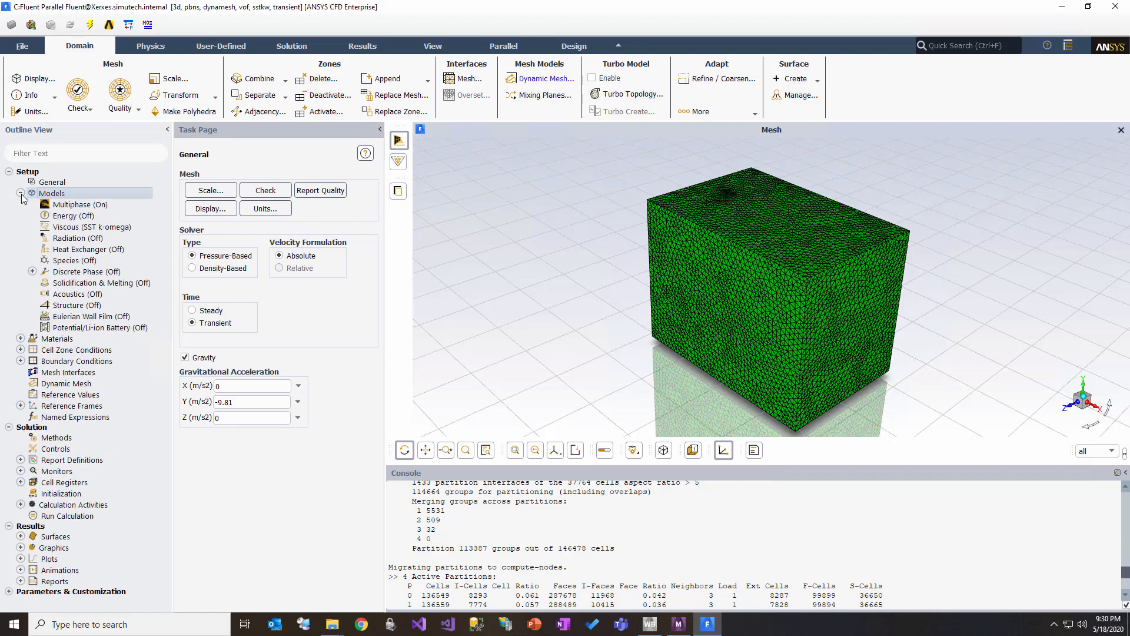
left_click(60, 205)
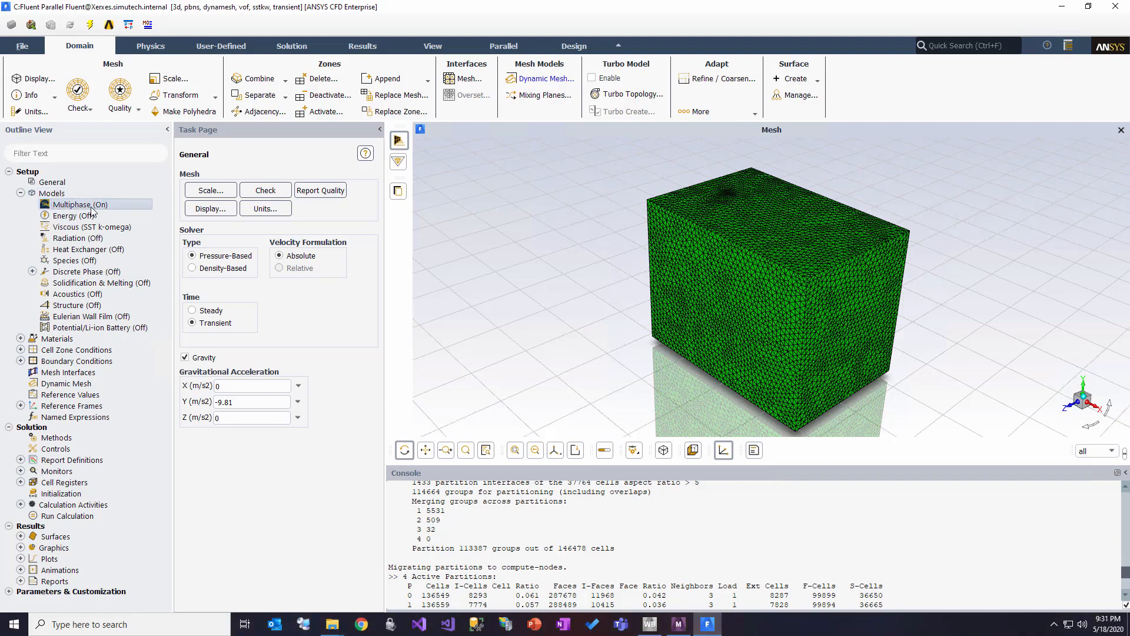
double_click(69, 207)
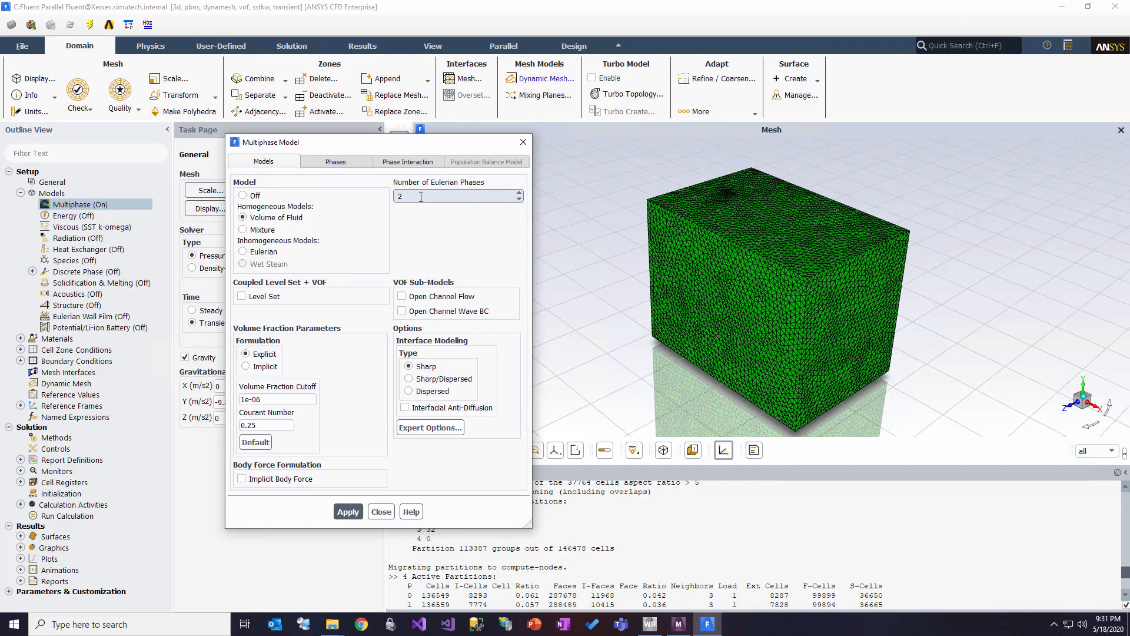
Step: Examine the primary water phase and the density and viscosity of its water-liquid material
left_click(335, 161)
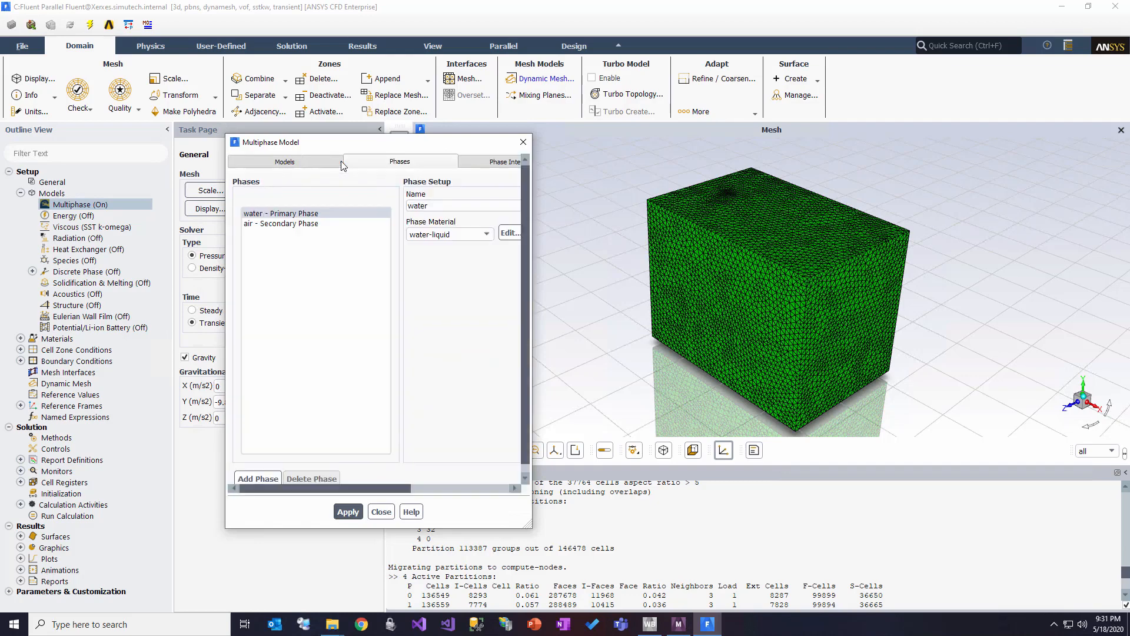
left_click(306, 216)
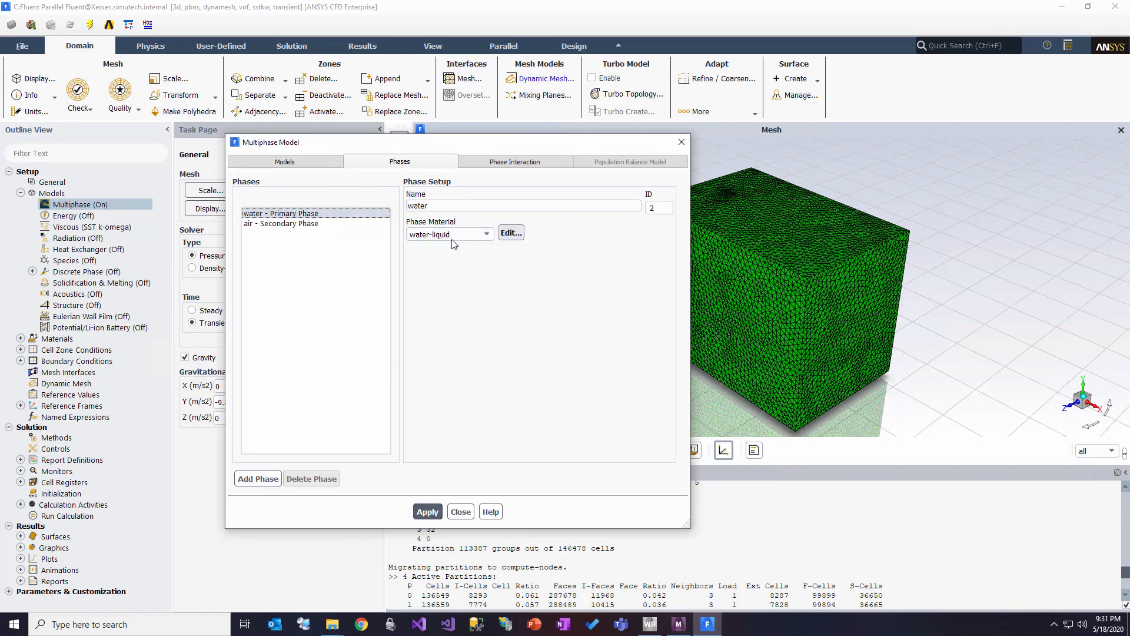
left_click(517, 235)
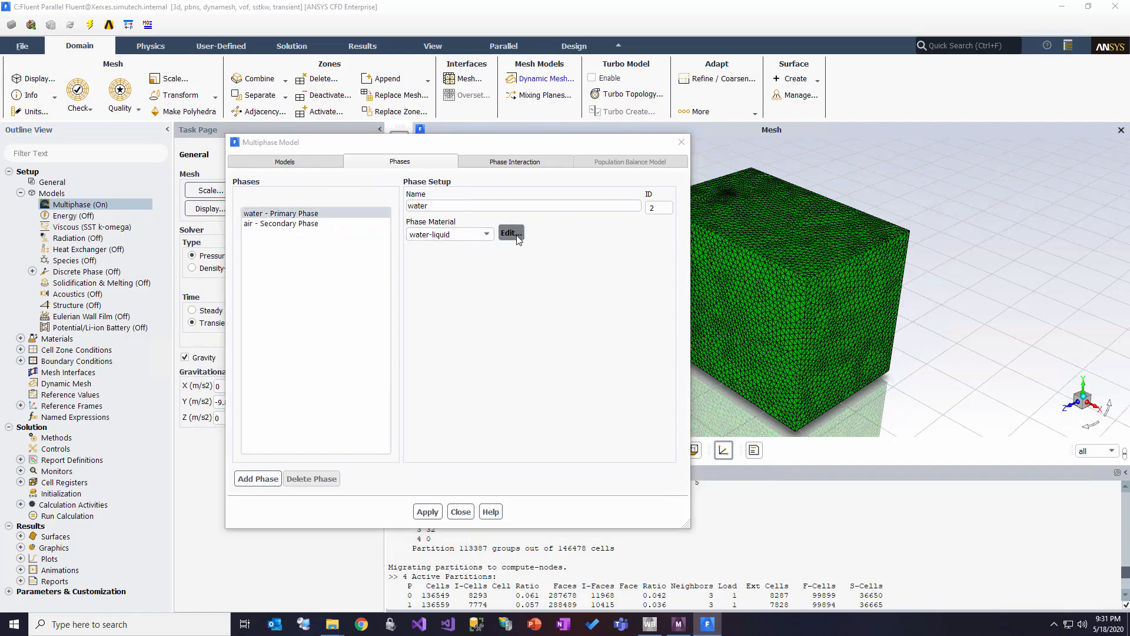
left_click_drag(331, 312, 485, 287)
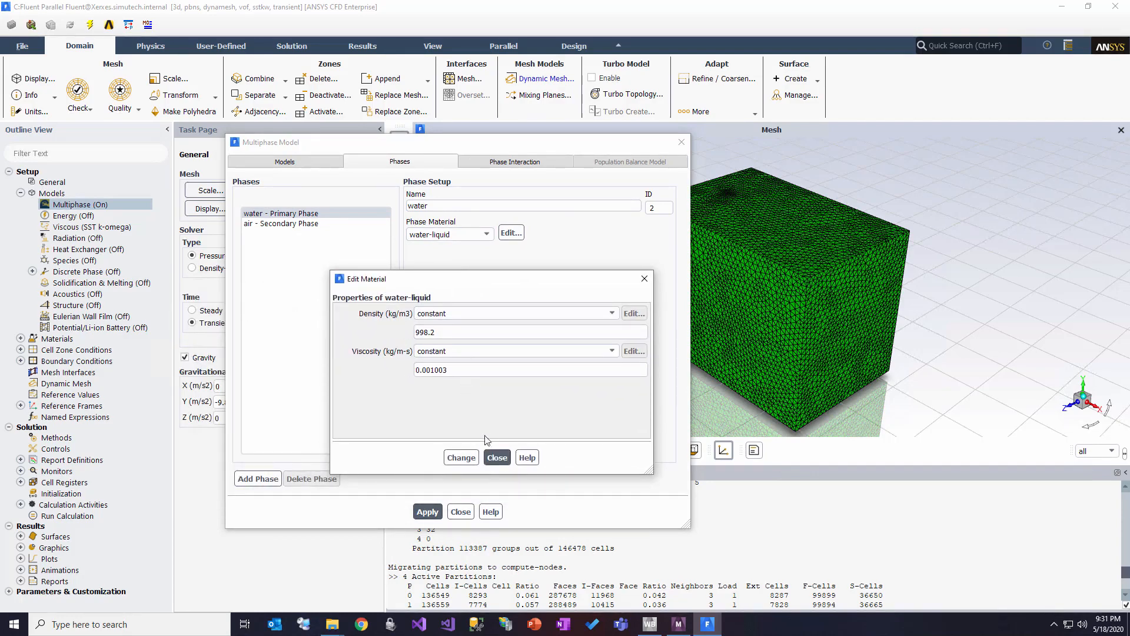
left_click(497, 459)
Step: Examine the secondary air phase's material properties and the water-air phase interaction forces, and close the Multiphase settings
left_click(293, 224)
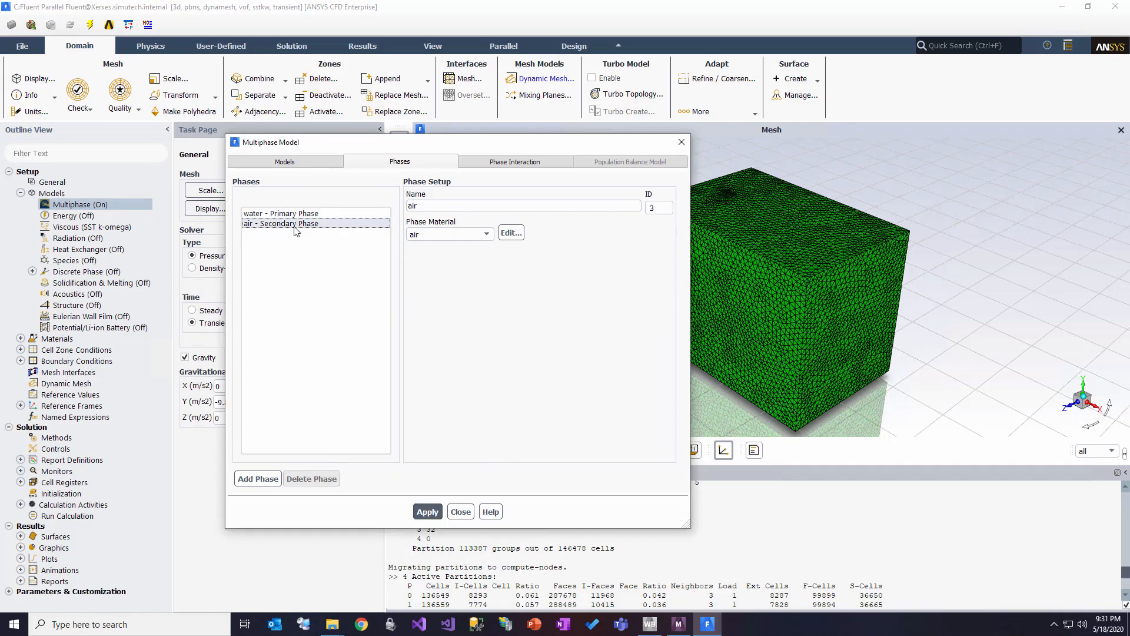
left_click(510, 233)
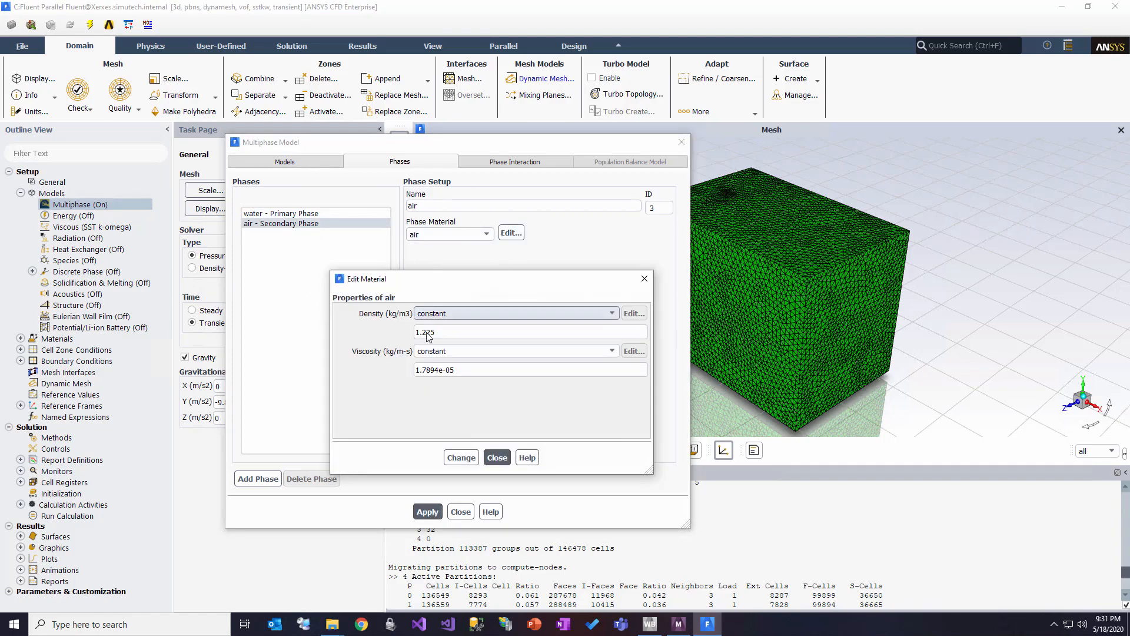
left_click(497, 458)
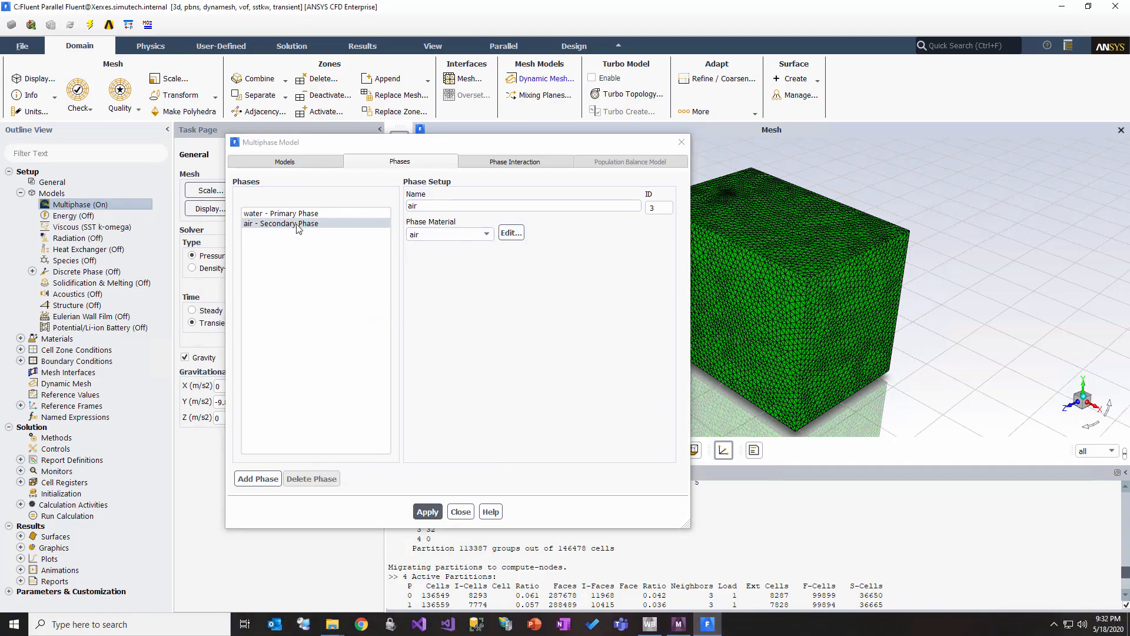
left_click(500, 166)
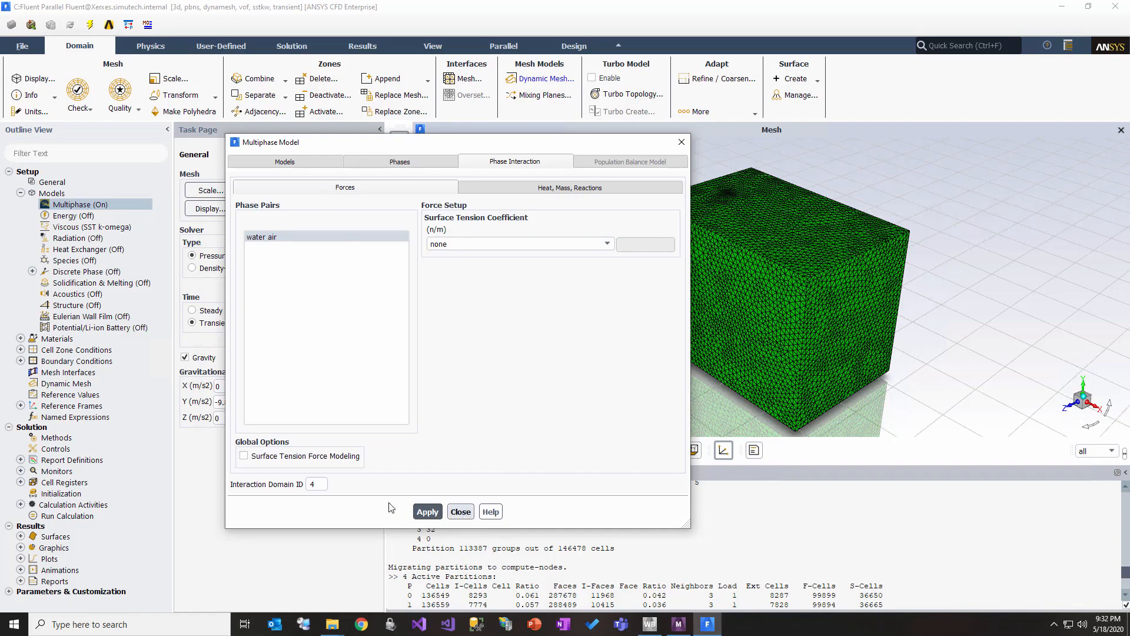
left_click(467, 516)
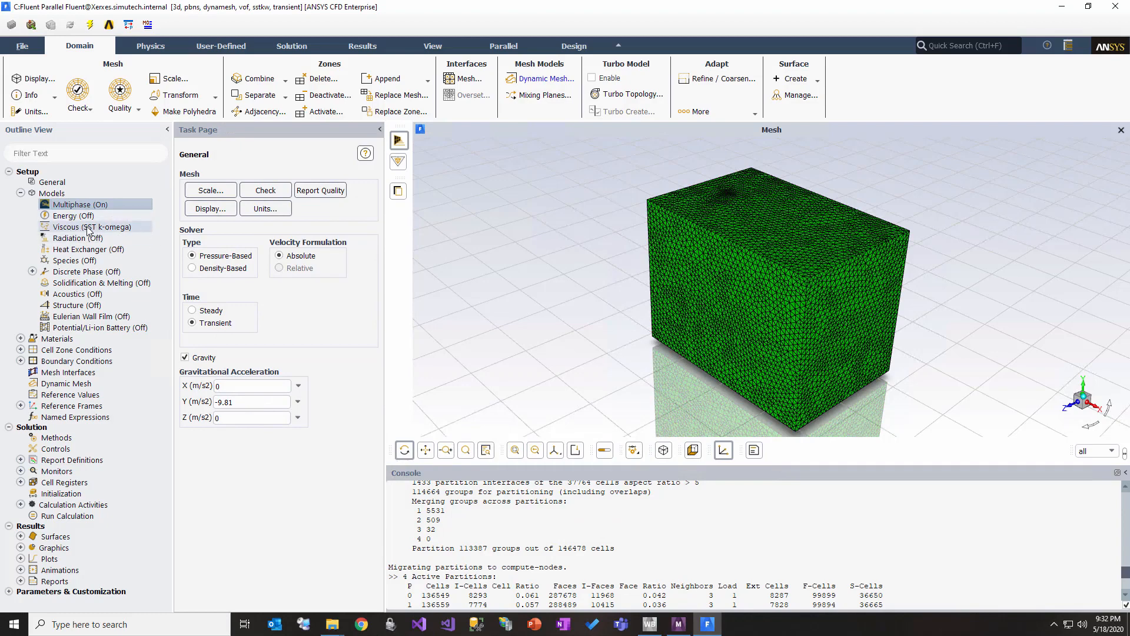
Step: Examine the turbulence model, k-omega options and model constants in the Viscous model settings, and accept them
left_click(88, 229)
double_click(88, 229)
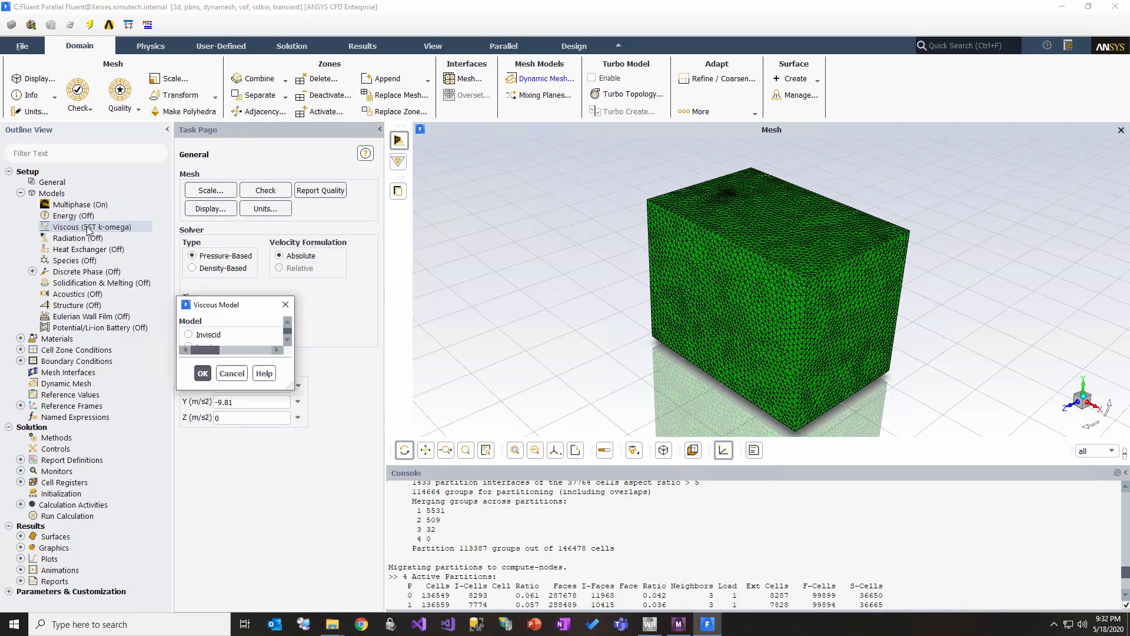
left_click_drag(488, 236, 466, 188)
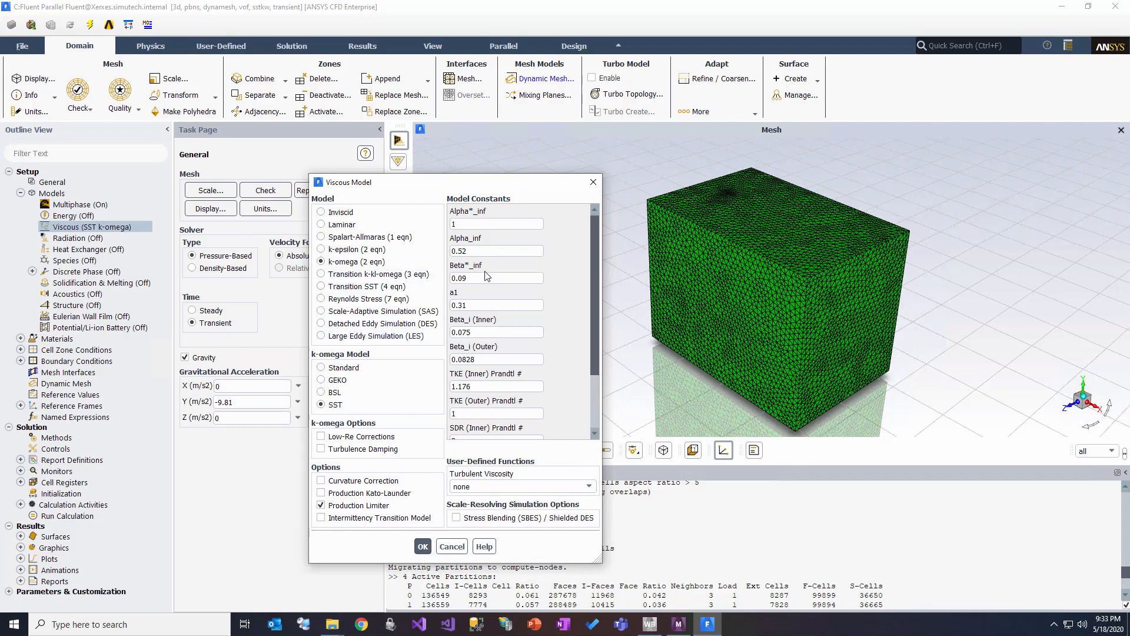
left_click_drag(438, 187, 460, 156)
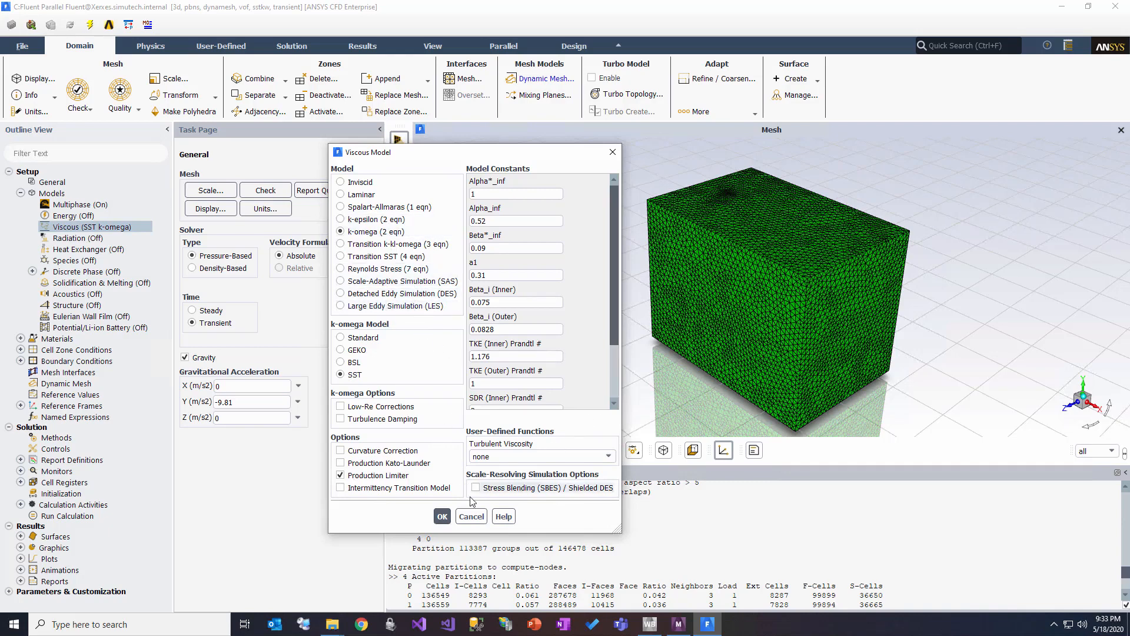
left_click(445, 516)
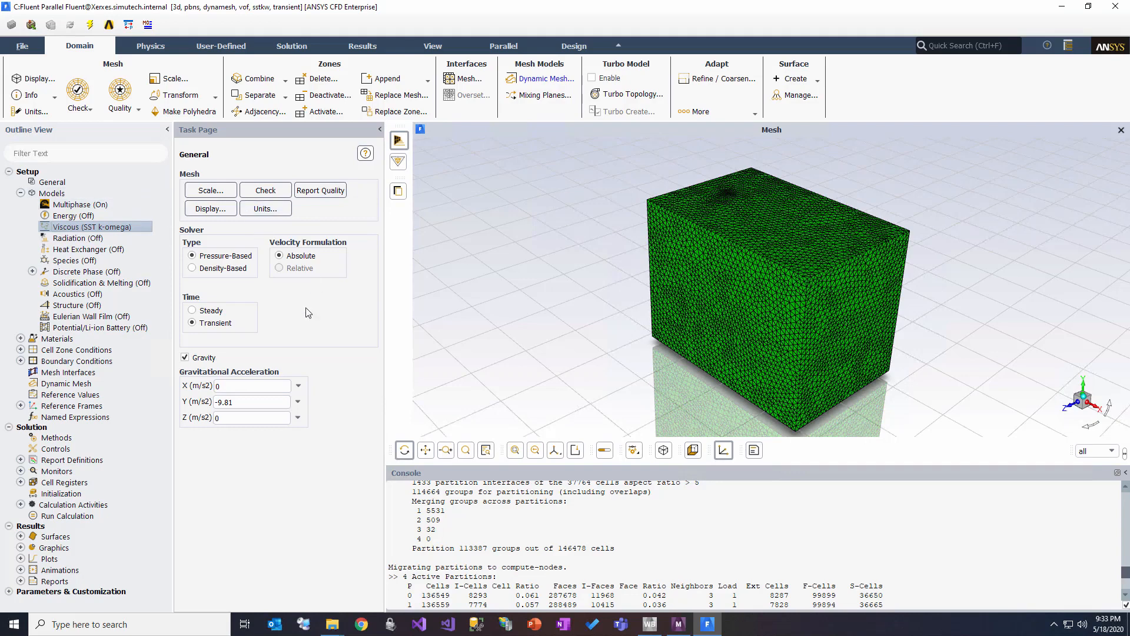
Step: Examine the smoothing and remeshing settings of the Dynamic Mesh methods, comparing the remeshing parameters with the mesh scale information
left_click(20, 193)
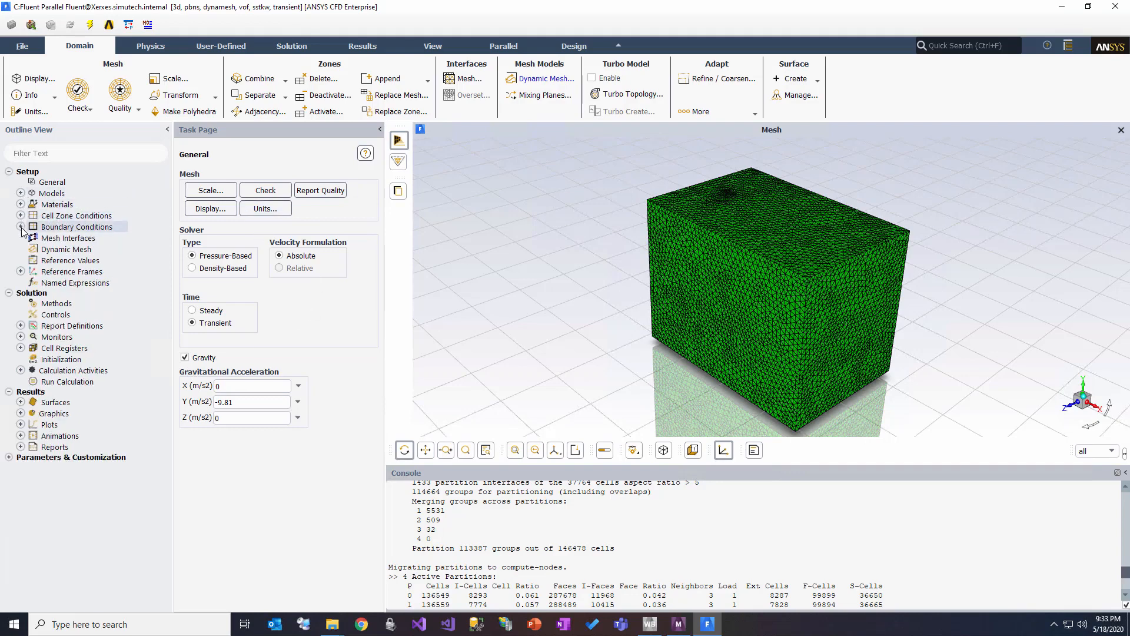
left_click(52, 251)
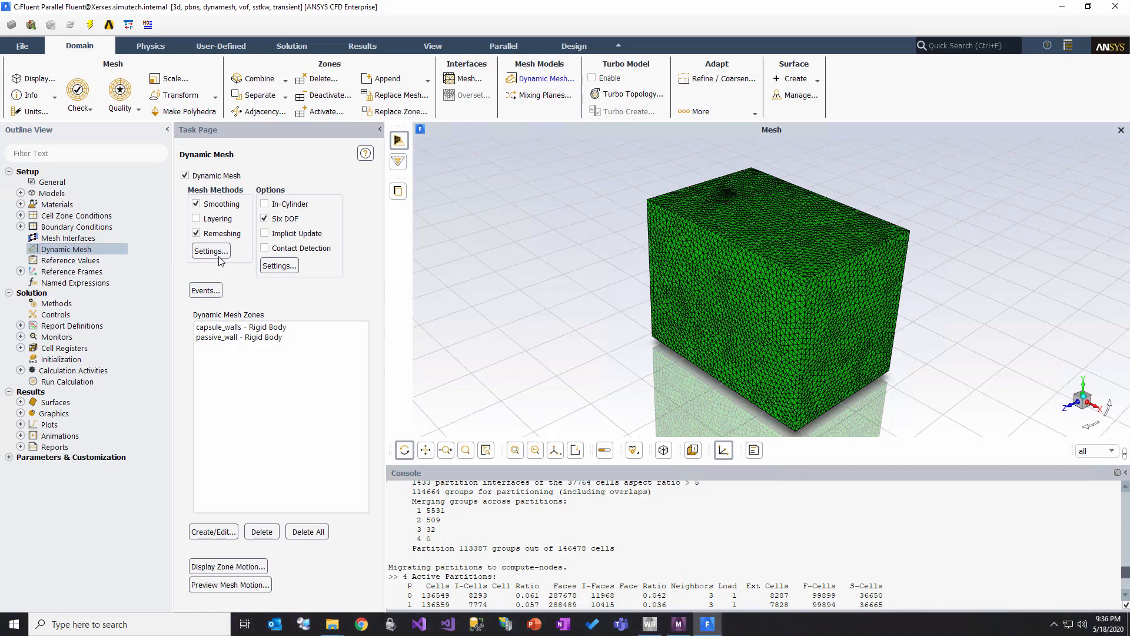
left_click(212, 252)
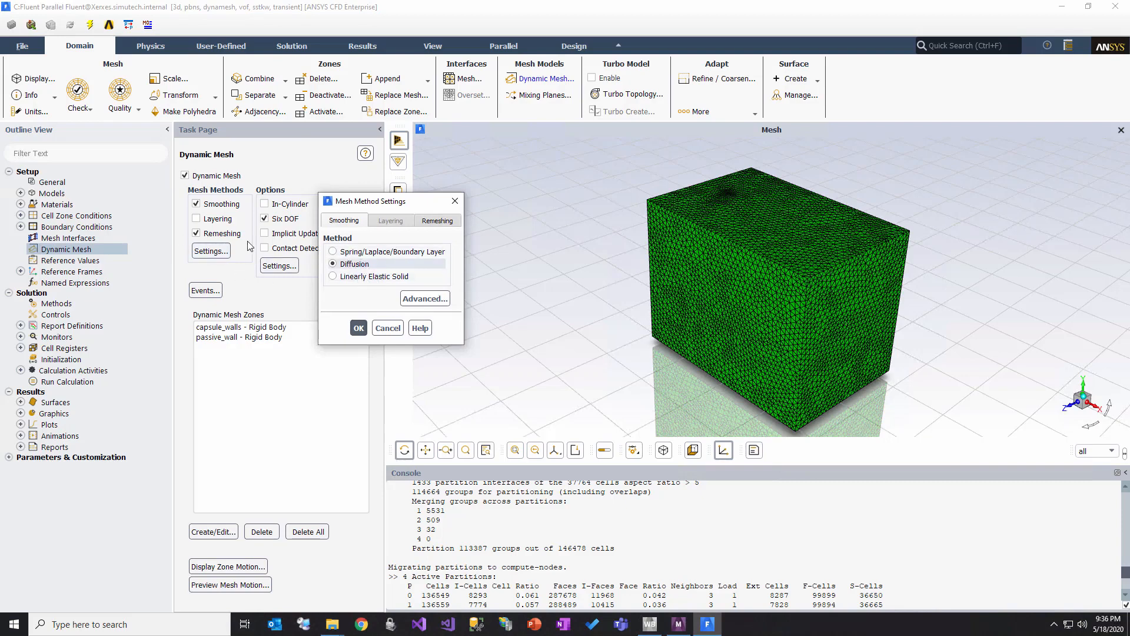
left_click(440, 223)
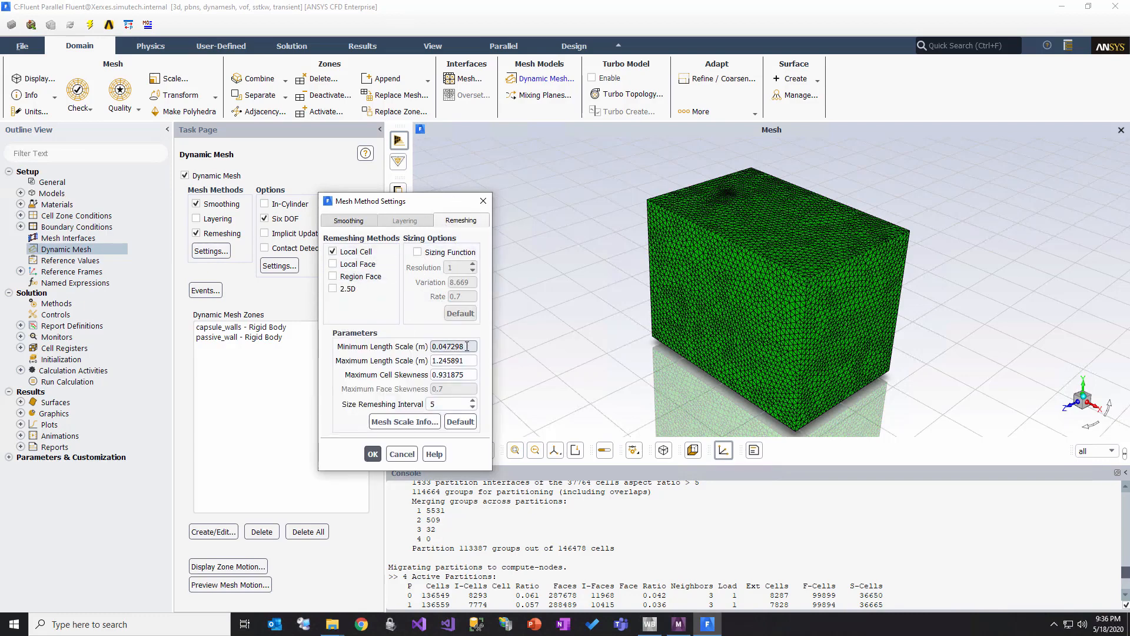
left_click(423, 424)
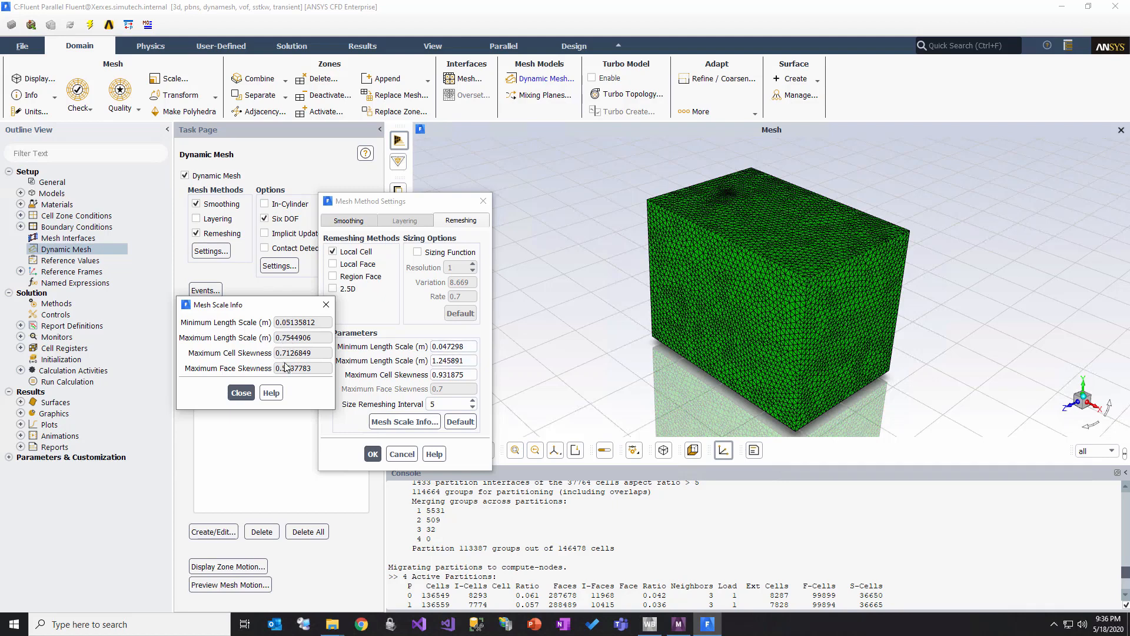
left_click(240, 393)
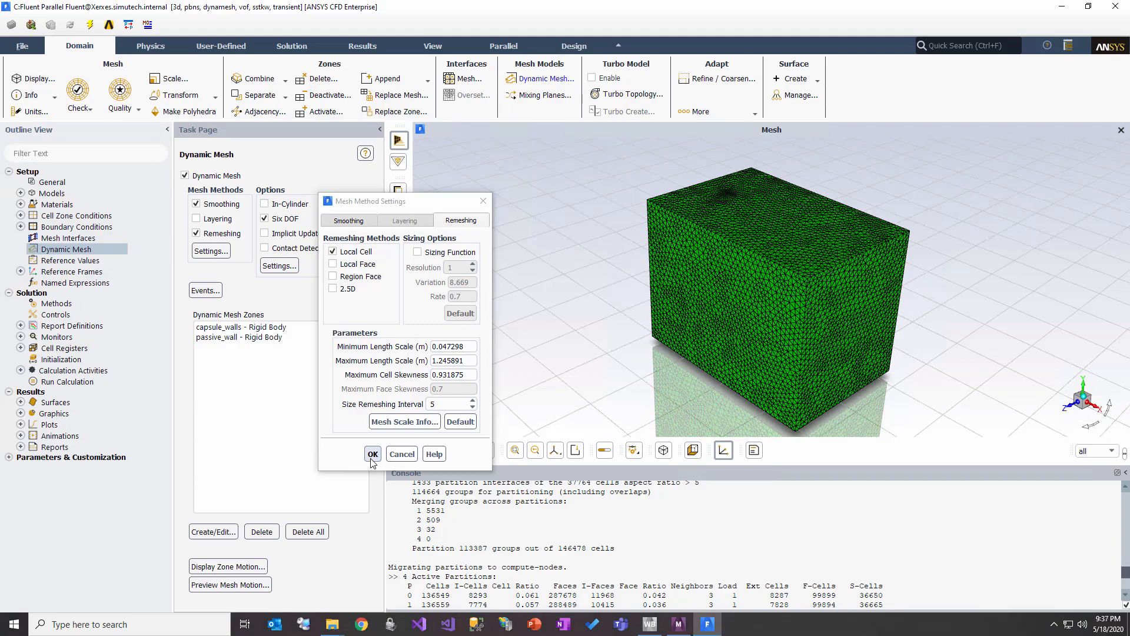
left_click(372, 459)
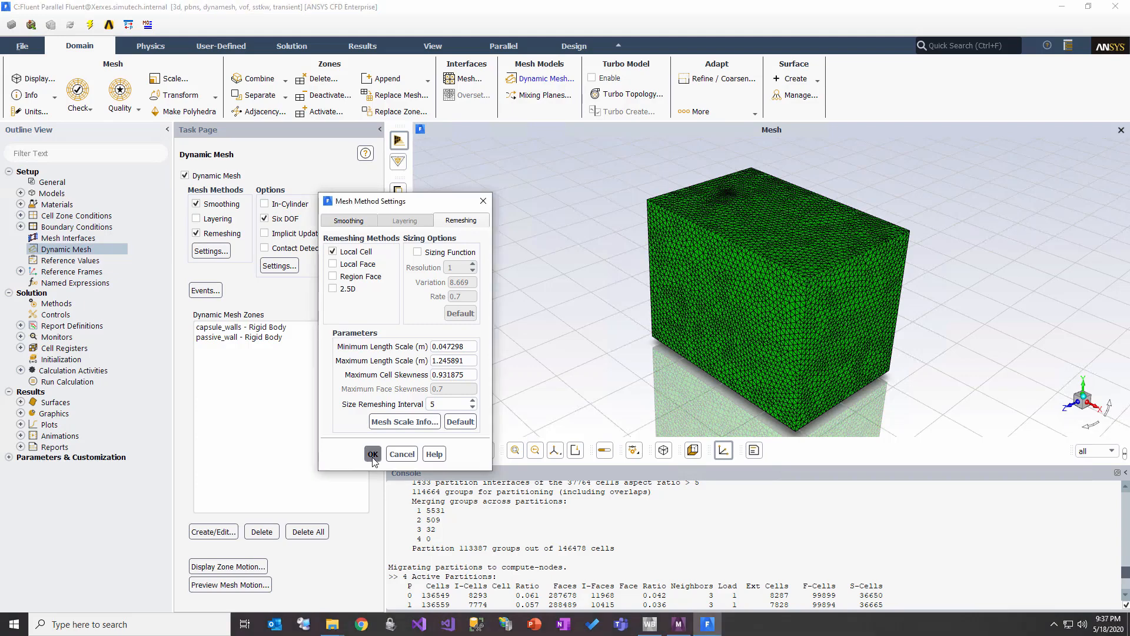
Step: Examine the Six DOF options of the dynamic mesh and the mass and inertia tensor defined for the capsule
left_click(292, 268)
left_click_drag(307, 306, 384, 222)
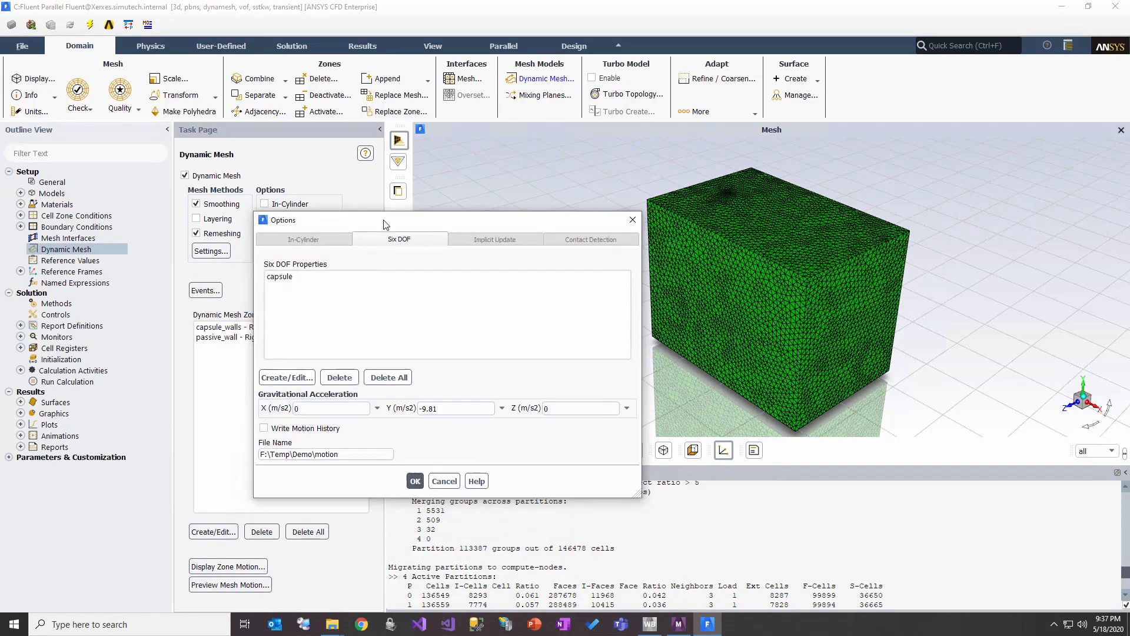
left_click(294, 282)
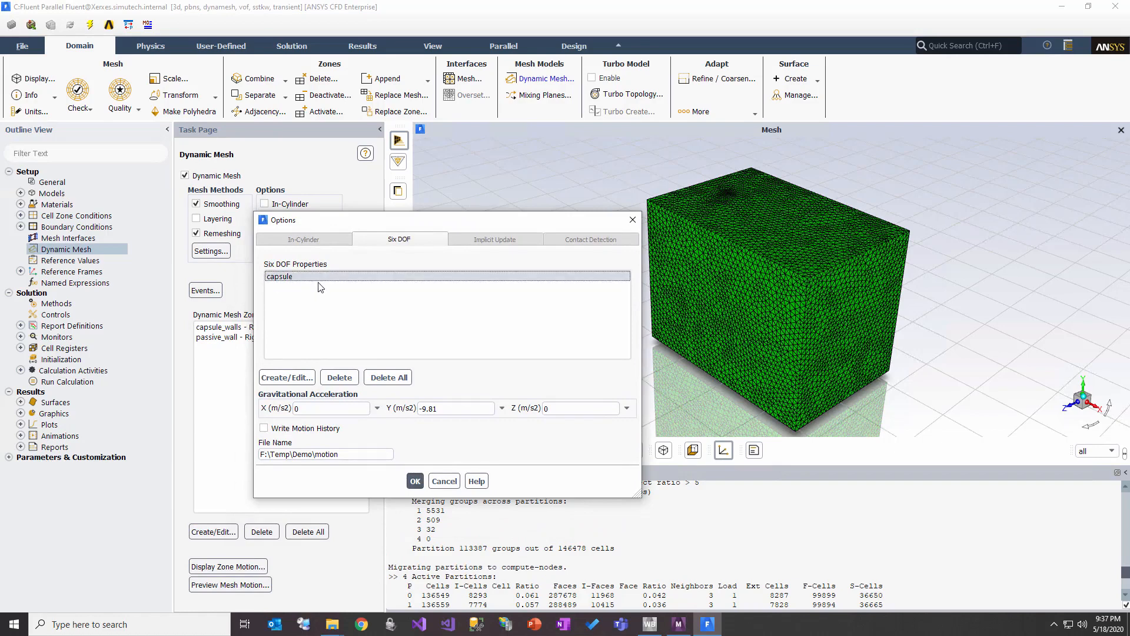
left_click(295, 377)
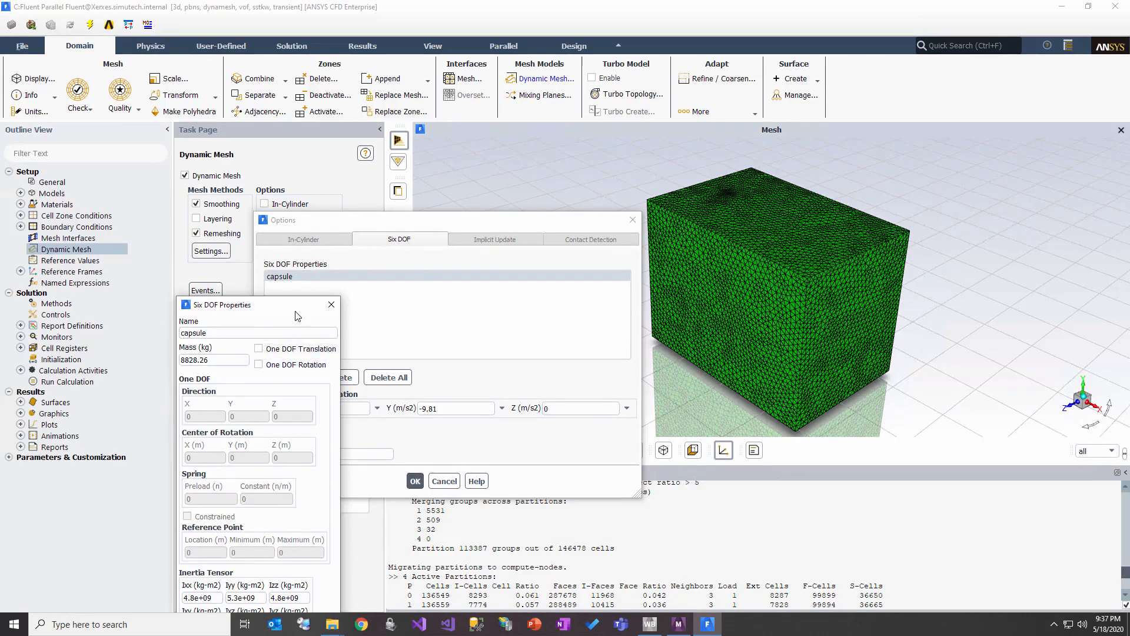
left_click_drag(298, 311, 441, 125)
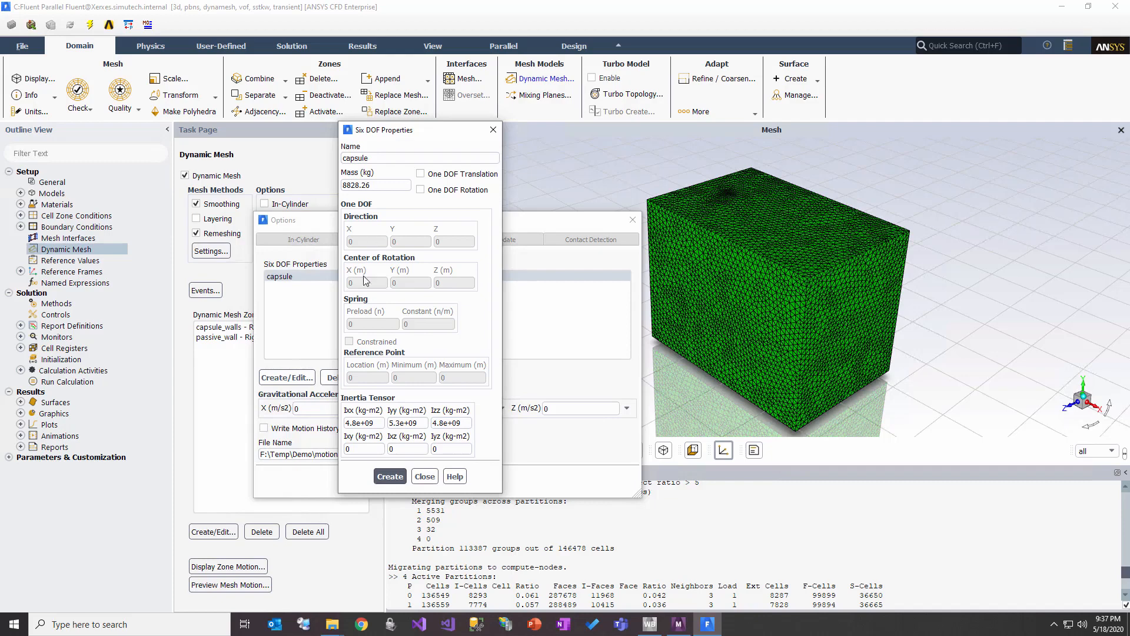
left_click(425, 477)
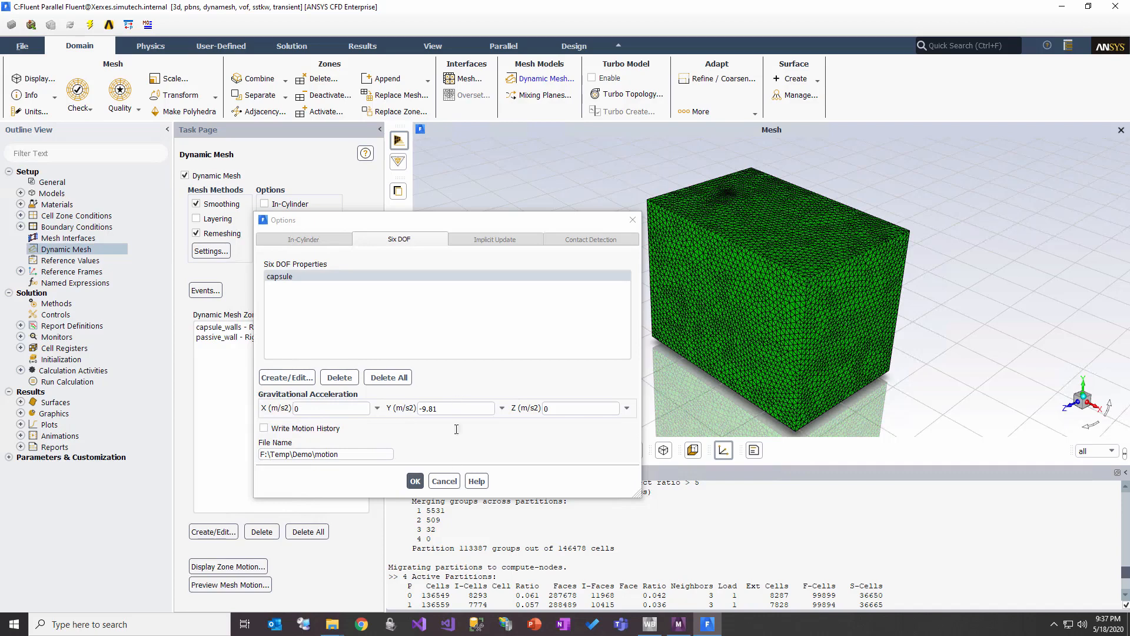
left_click(457, 486)
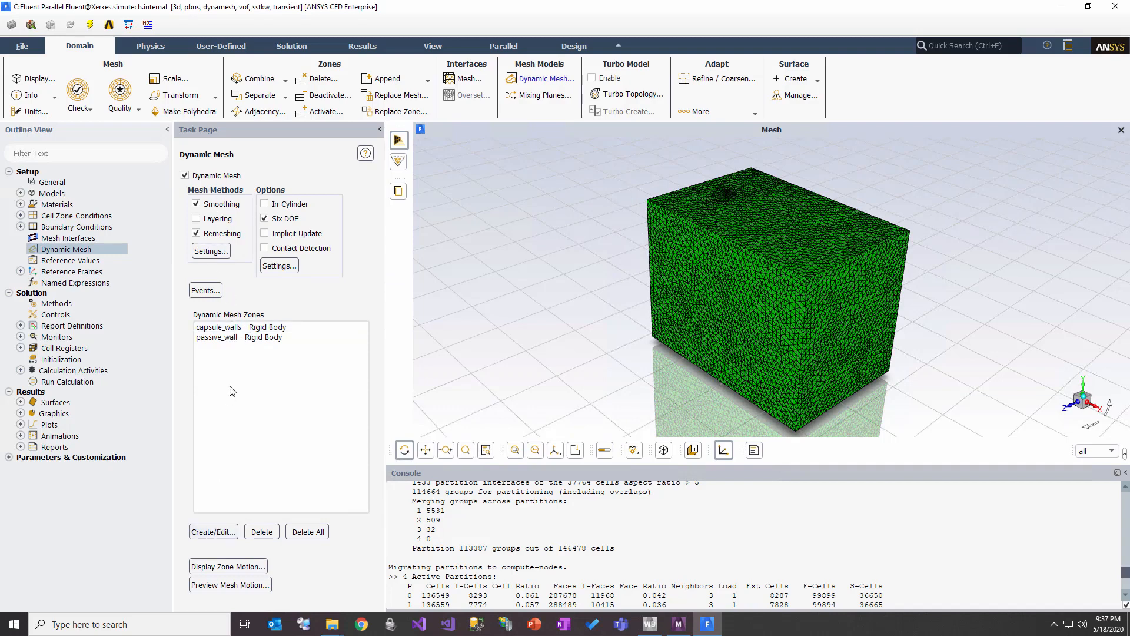
Step: Examine the rigid body motion attributes and Six DOF settings of the capsule_walls and passive_wall dynamic mesh zones
left_click(234, 338)
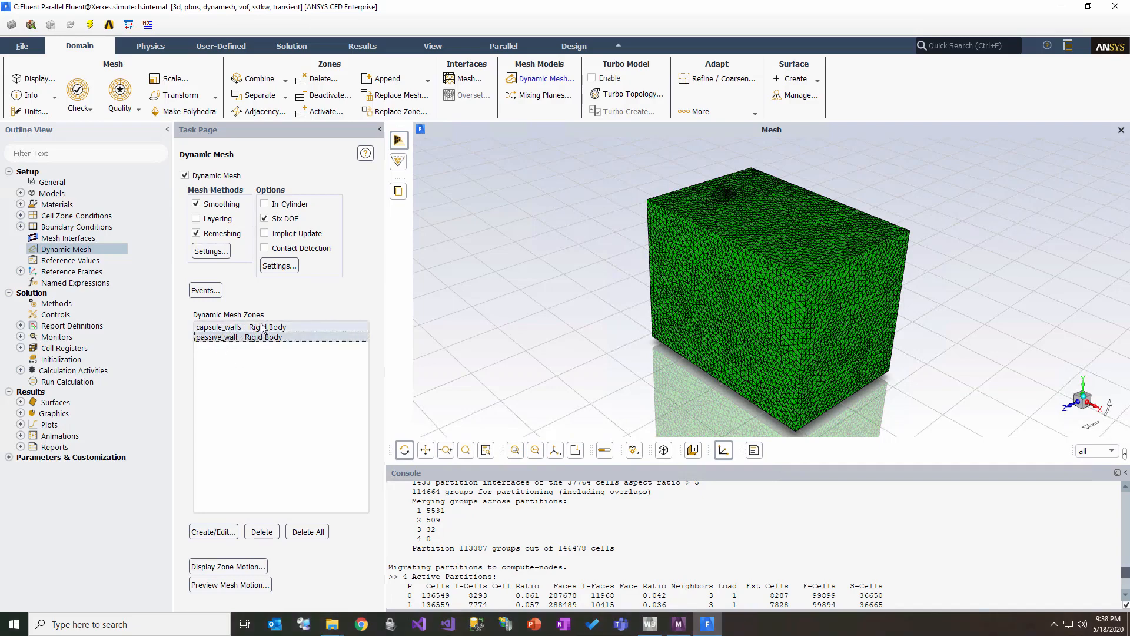
left_click(263, 328)
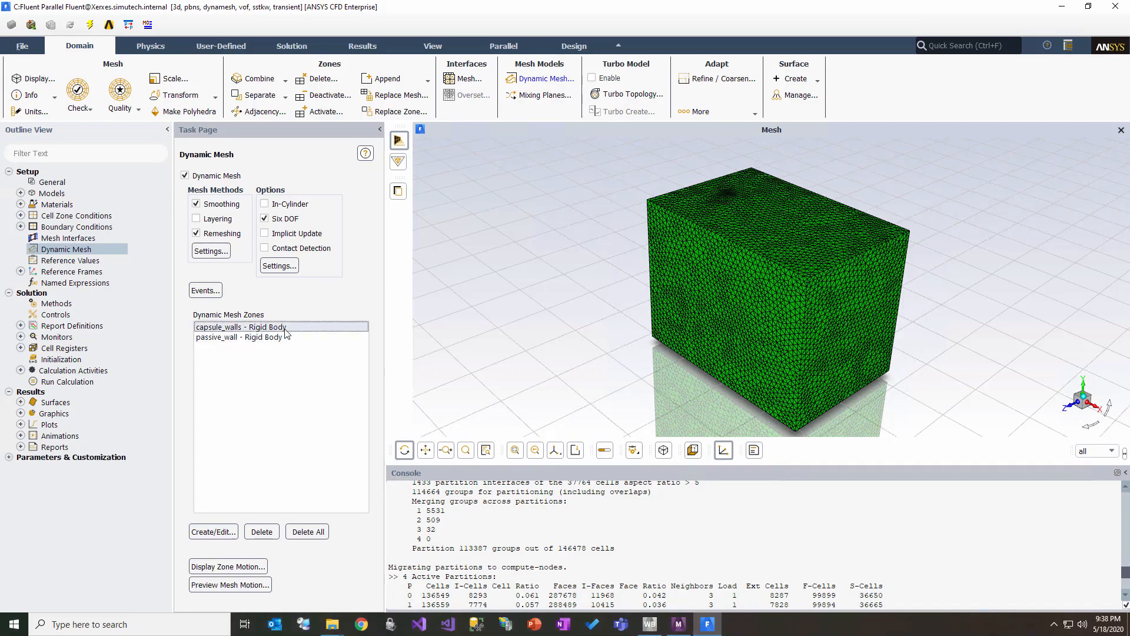
left_click(222, 533)
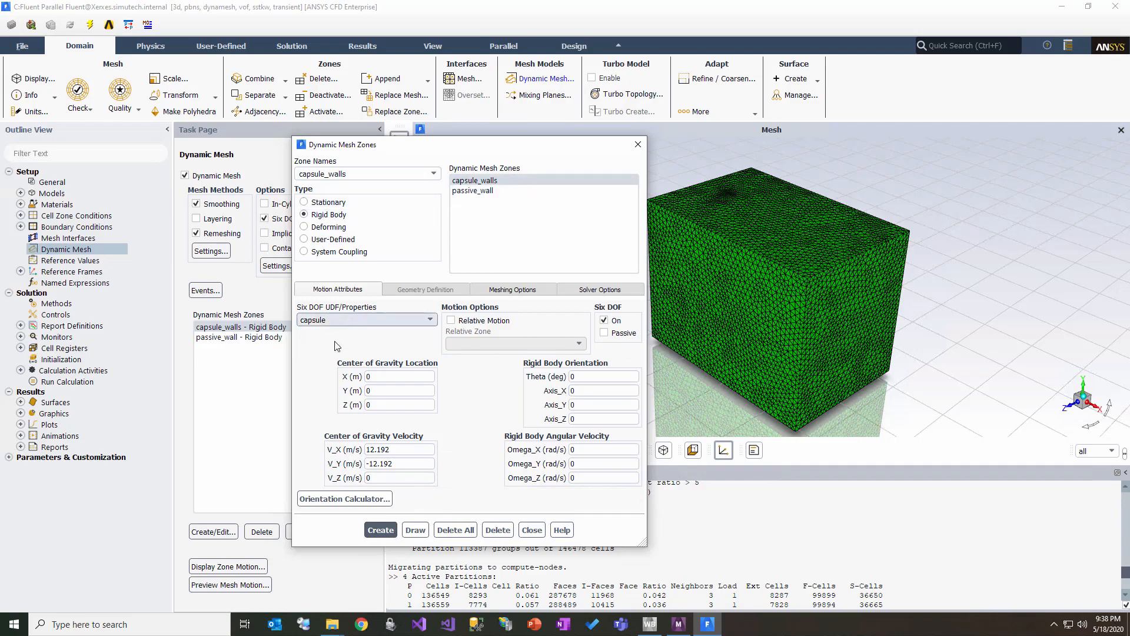
left_click(461, 192)
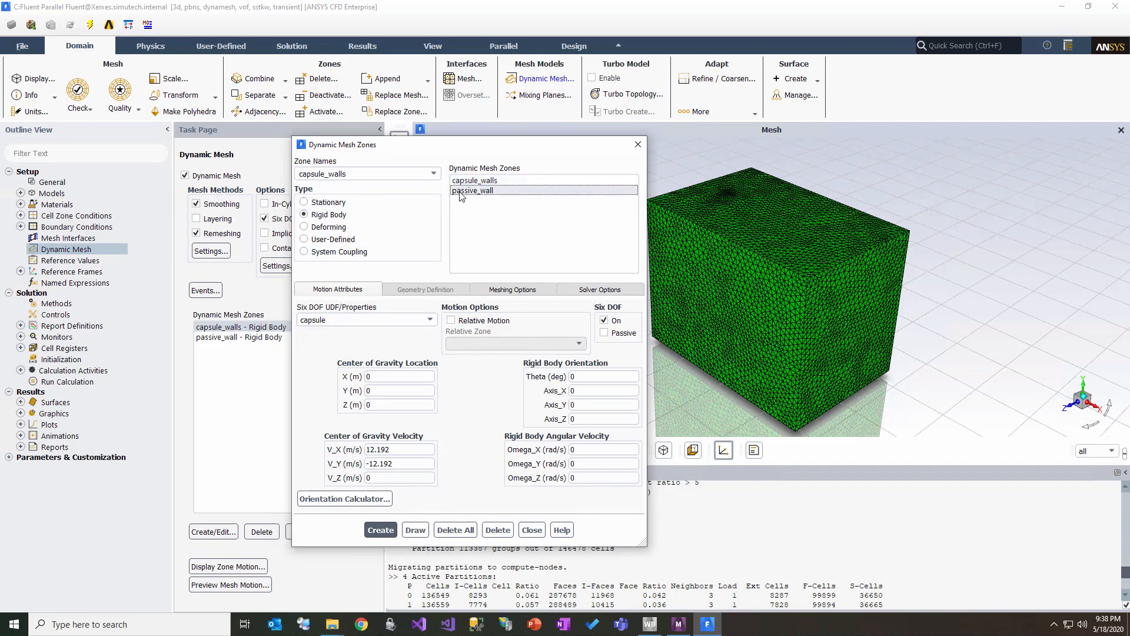
left_click(623, 333)
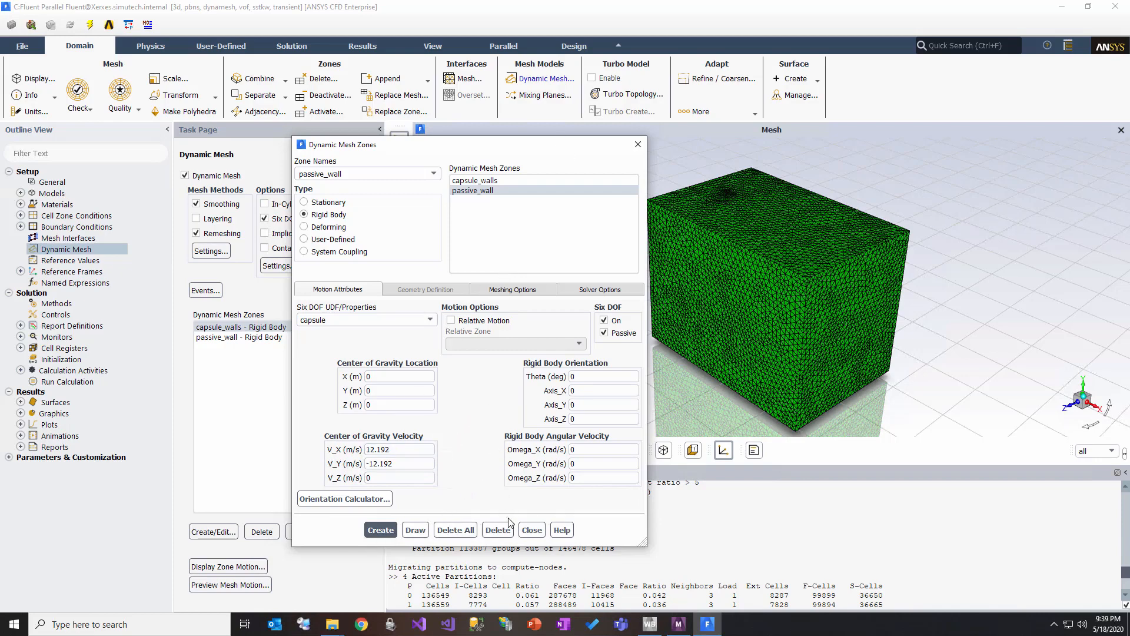
Step: Examine the passive_wall zone's meshing options and adjacent-zone cell heights, and close the Dynamic Mesh Zones settings
left_click(529, 294)
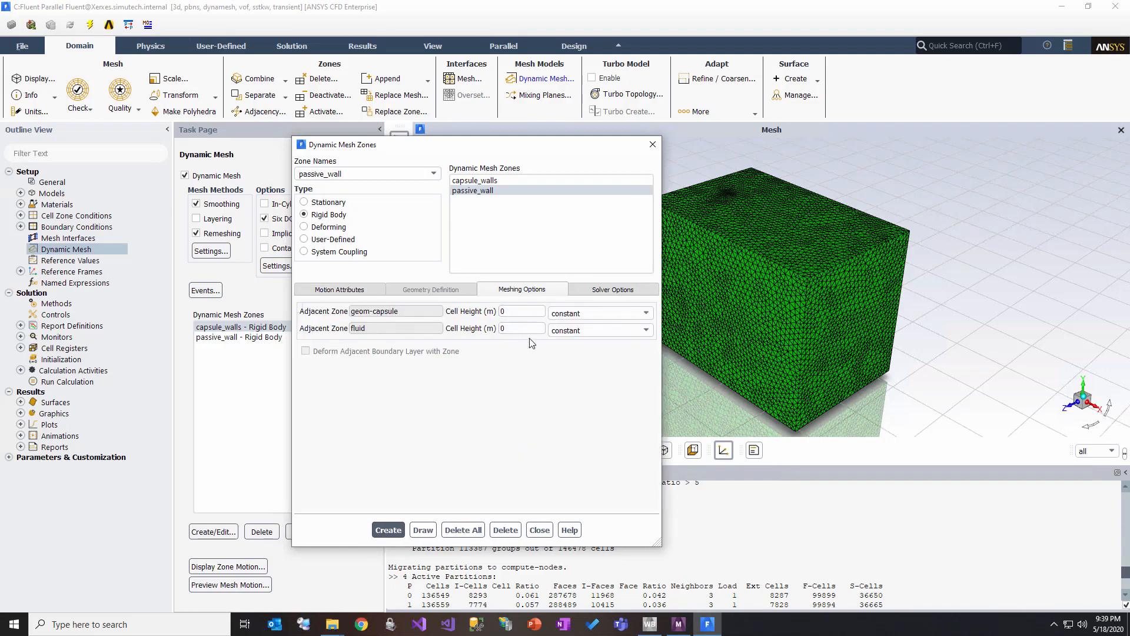
left_click(516, 313)
left_click(597, 294)
left_click(515, 294)
left_click(540, 529)
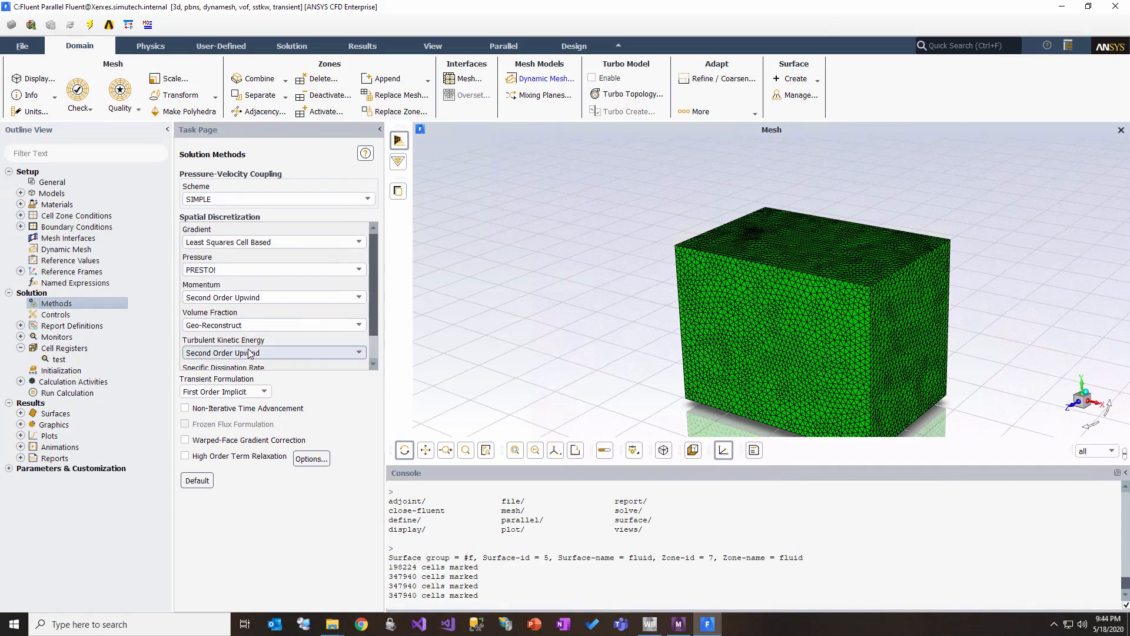
Step: Examine the spatial discretization schemes of the solution methods and the under-relaxation factors of the solution controls
left_click_drag(373, 332, 373, 356)
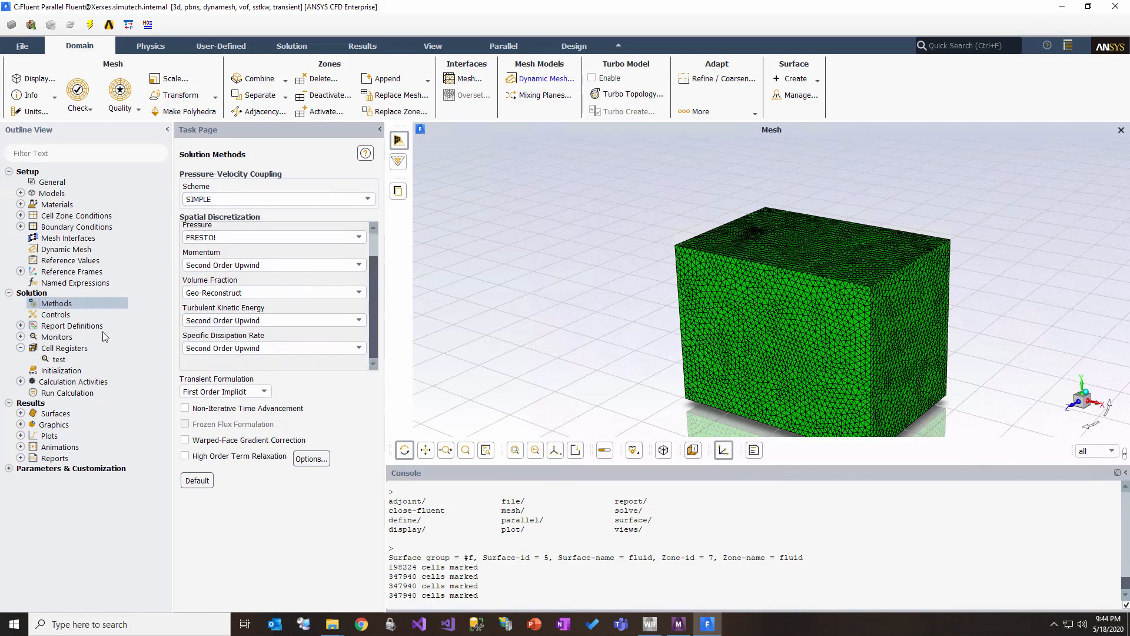
left_click(68, 315)
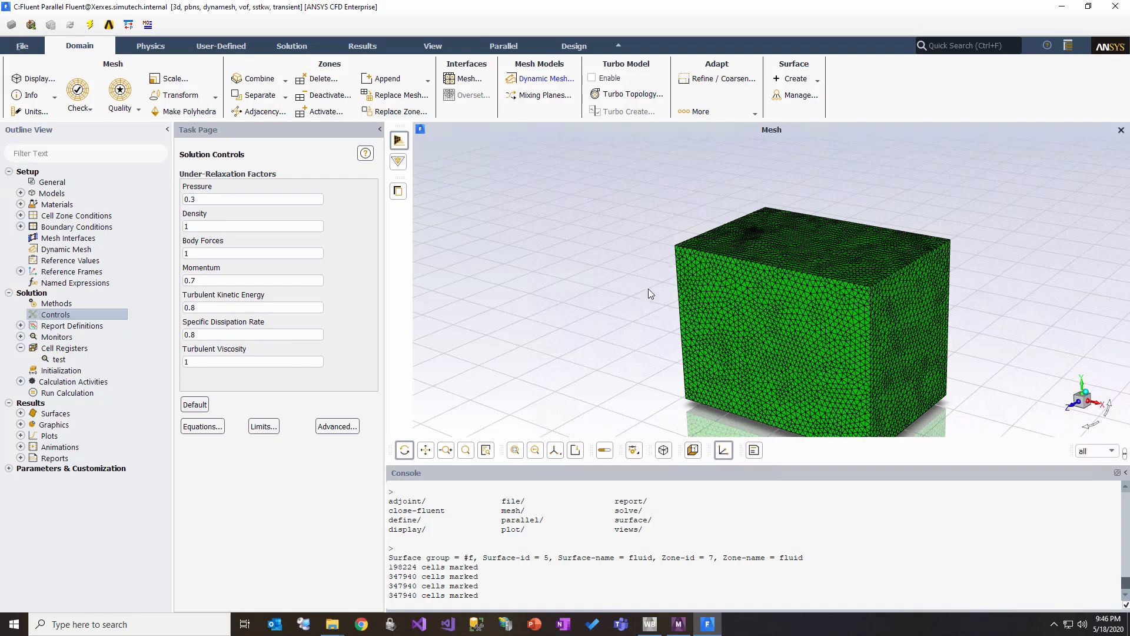
Step: Open the test cell register and examine its shape, inside/outside option and X, Y and Z coordinate limits
right_click(65, 351)
mouse_move(93, 378)
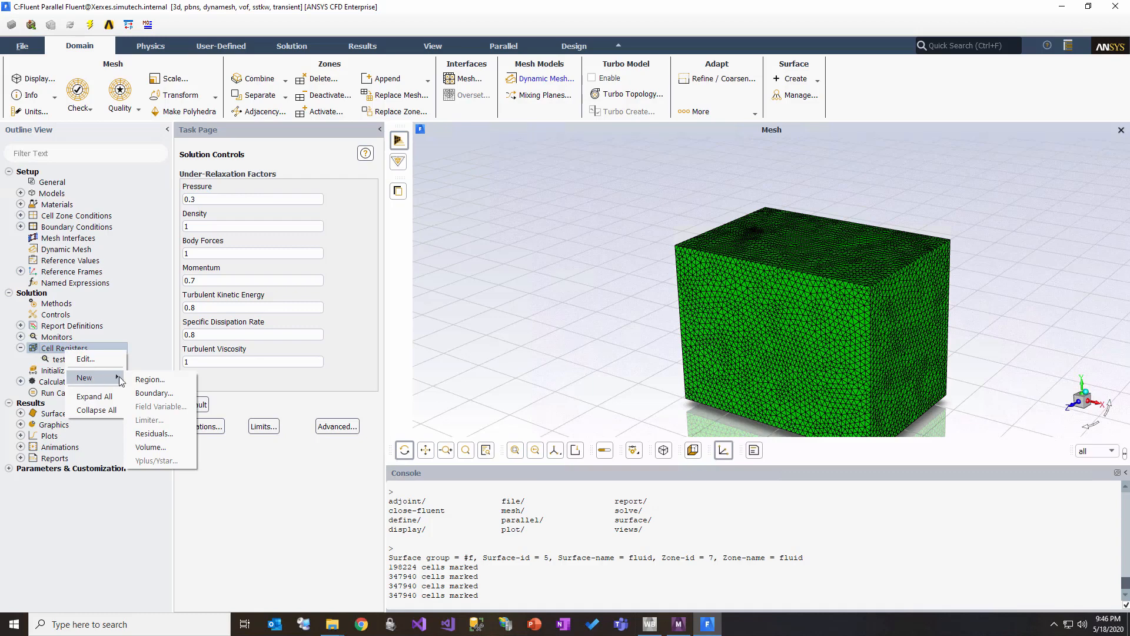
left_click(62, 361)
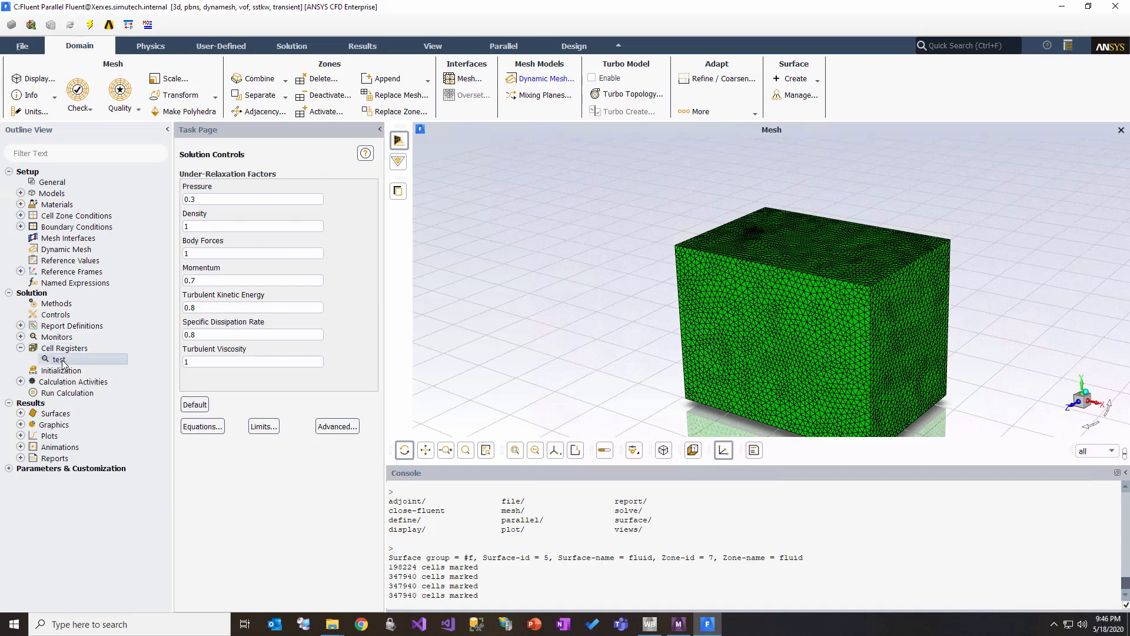
double_click(63, 360)
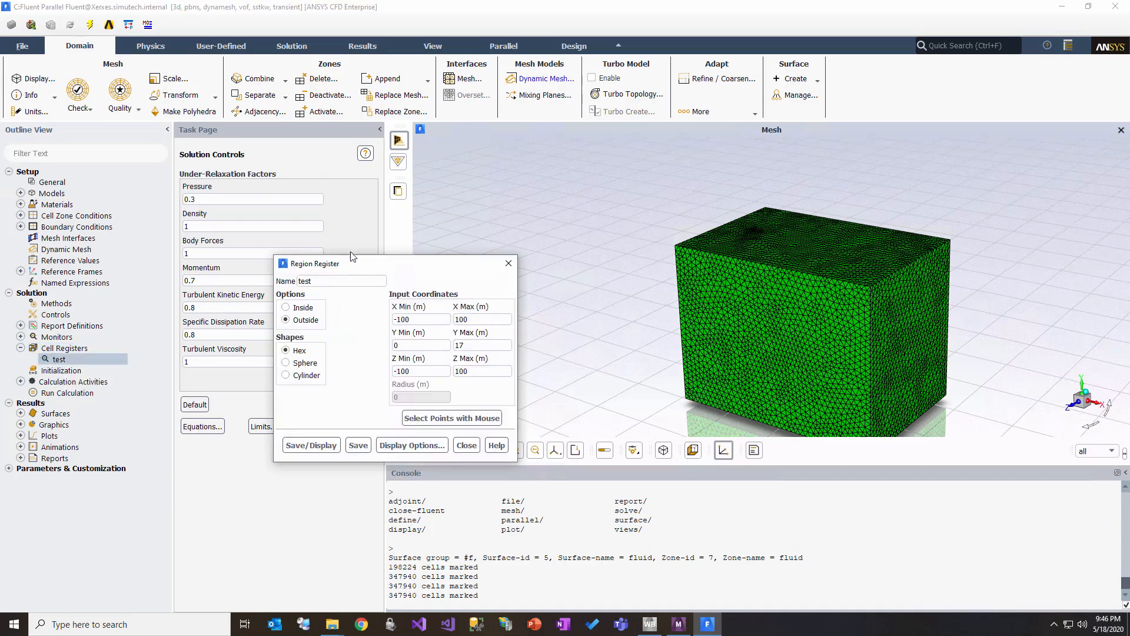
left_click_drag(356, 261, 286, 216)
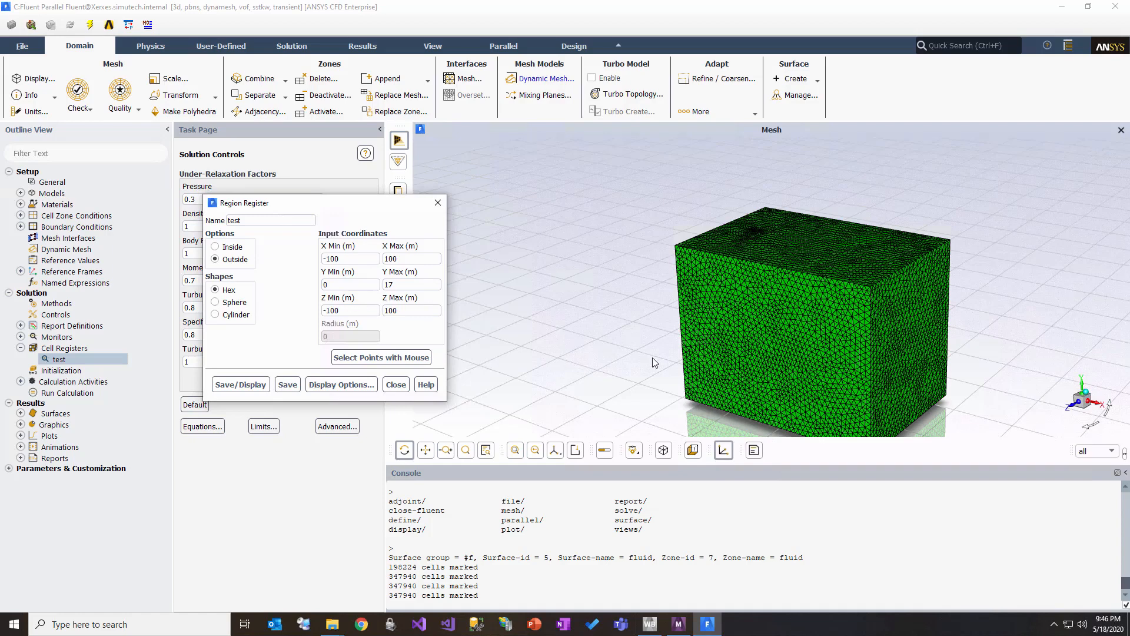
left_click(405, 284)
left_click(401, 260)
left_click(374, 259)
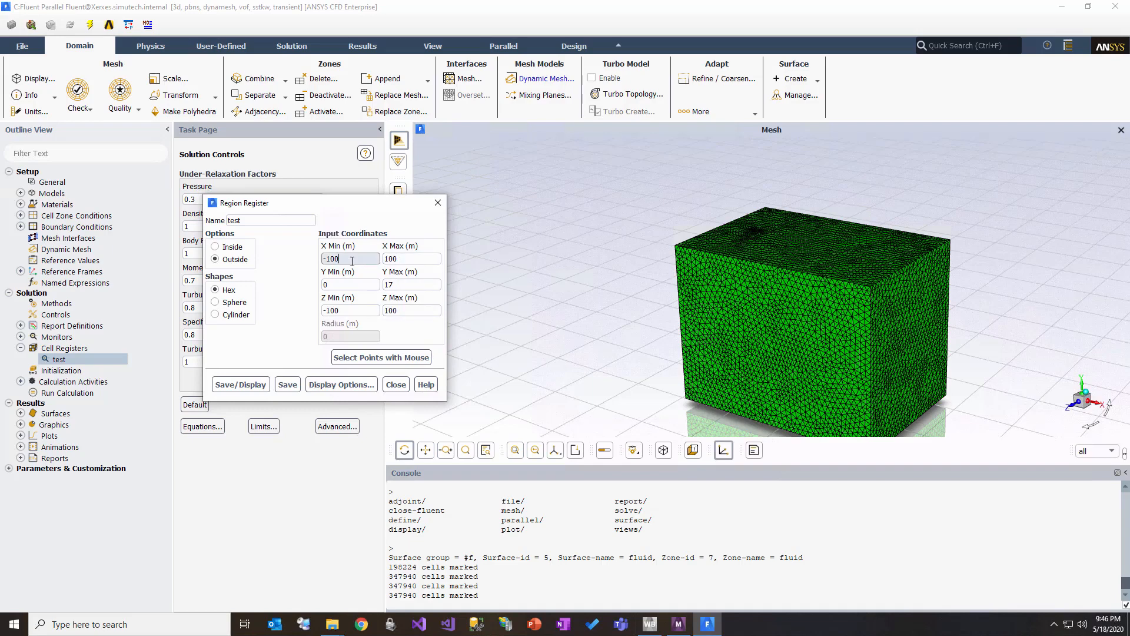
left_click(403, 258)
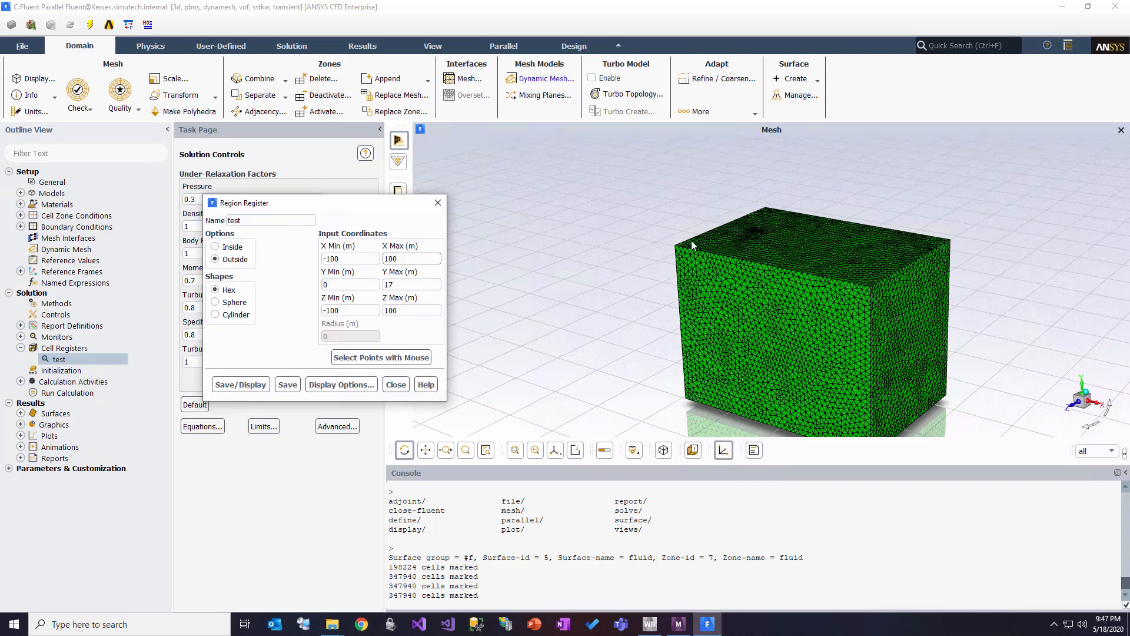
Step: Name the region register airdomain, save and display it, and close the register settings
left_click(265, 224)
double_click(264, 224)
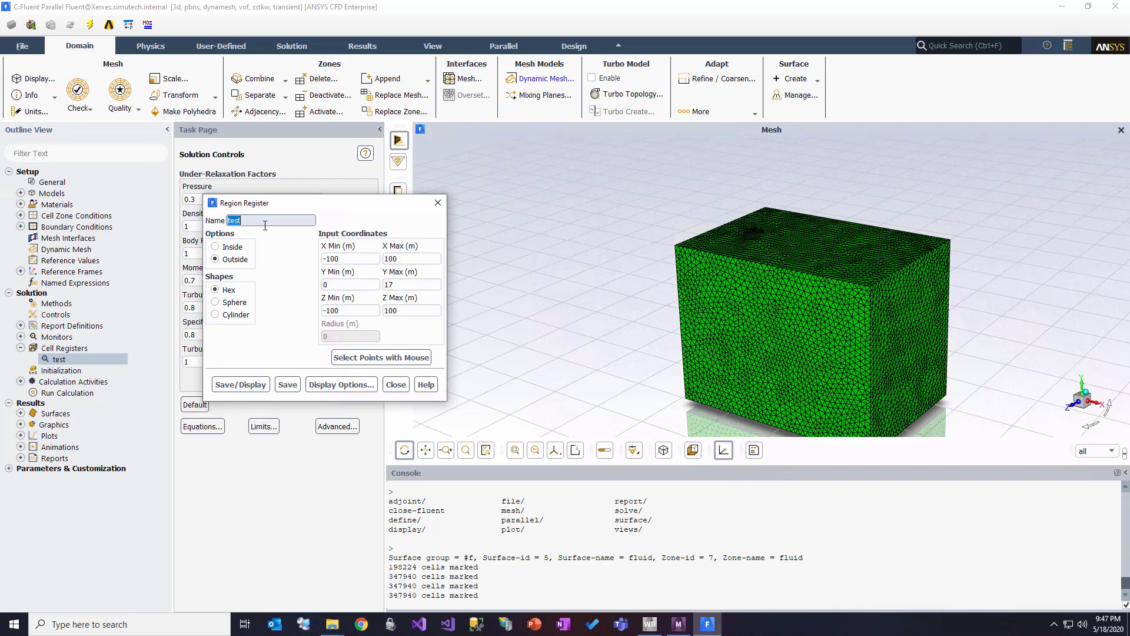
type("airdomain")
left_click(252, 388)
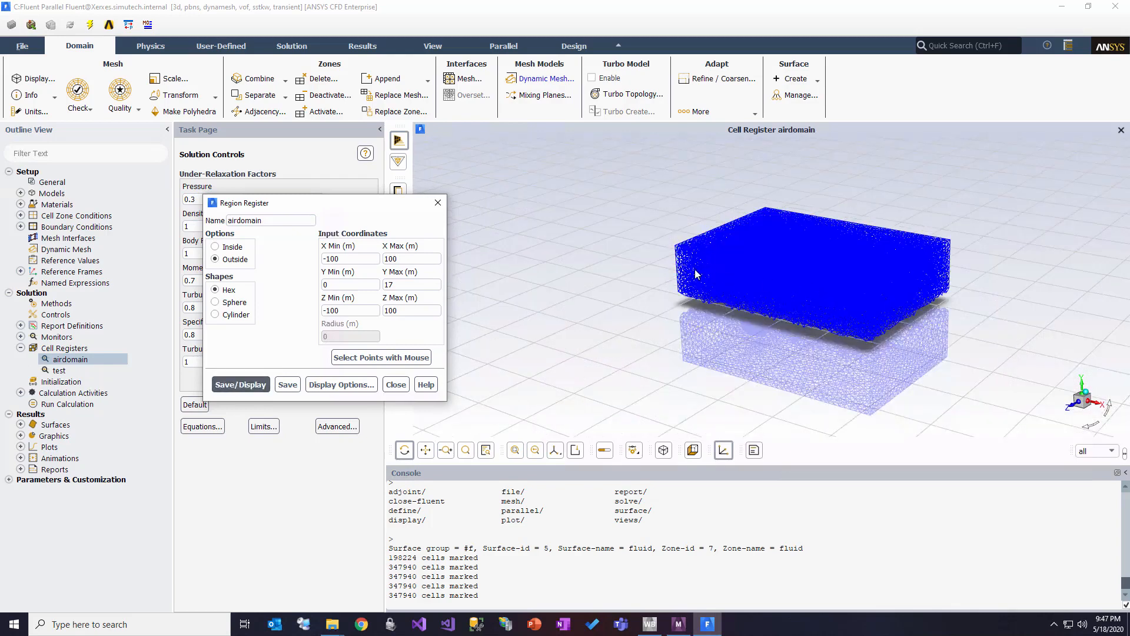
left_click(403, 387)
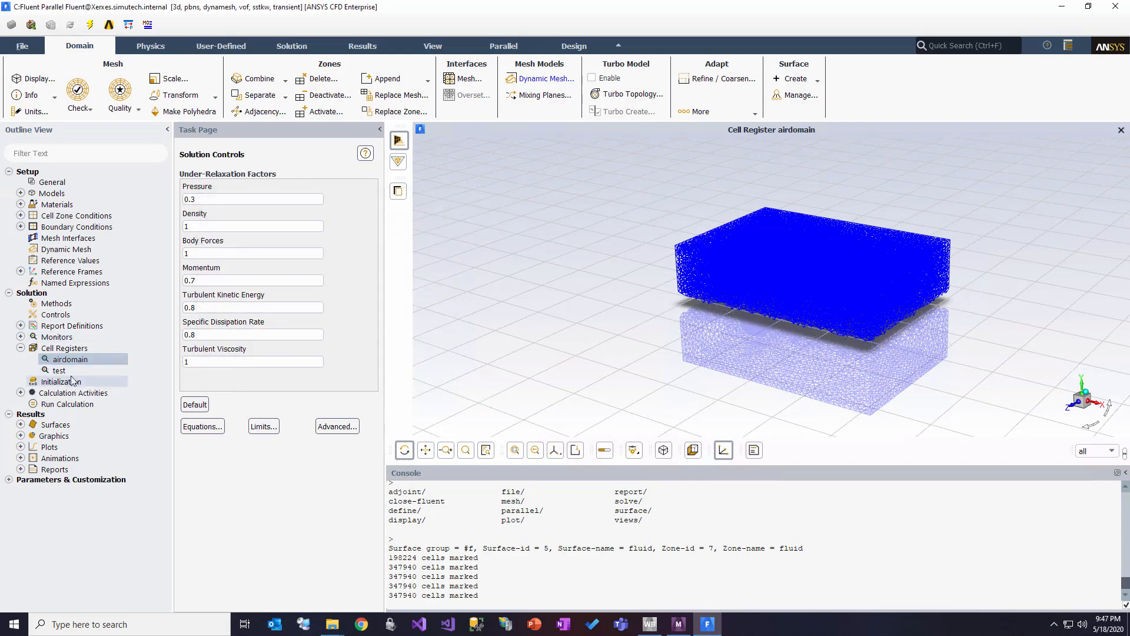
Step: Initialize the solution with Standard Initialization, keeping the initial air volume fraction at 0
left_click(21, 348)
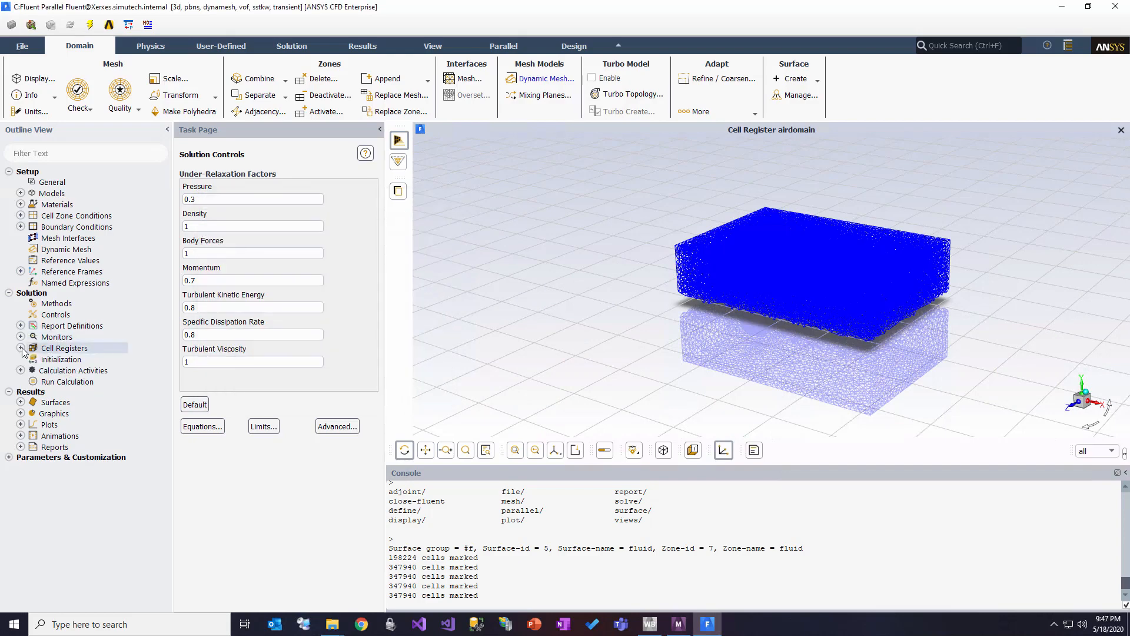
left_click(65, 360)
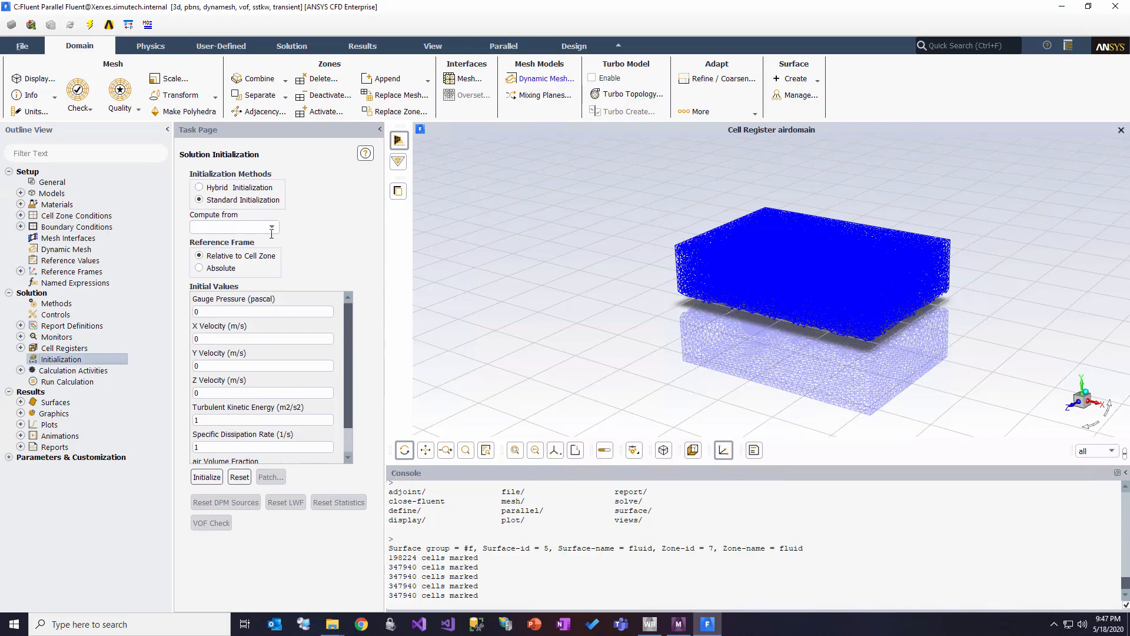
left_click_drag(351, 319, 345, 377)
left_click(201, 445)
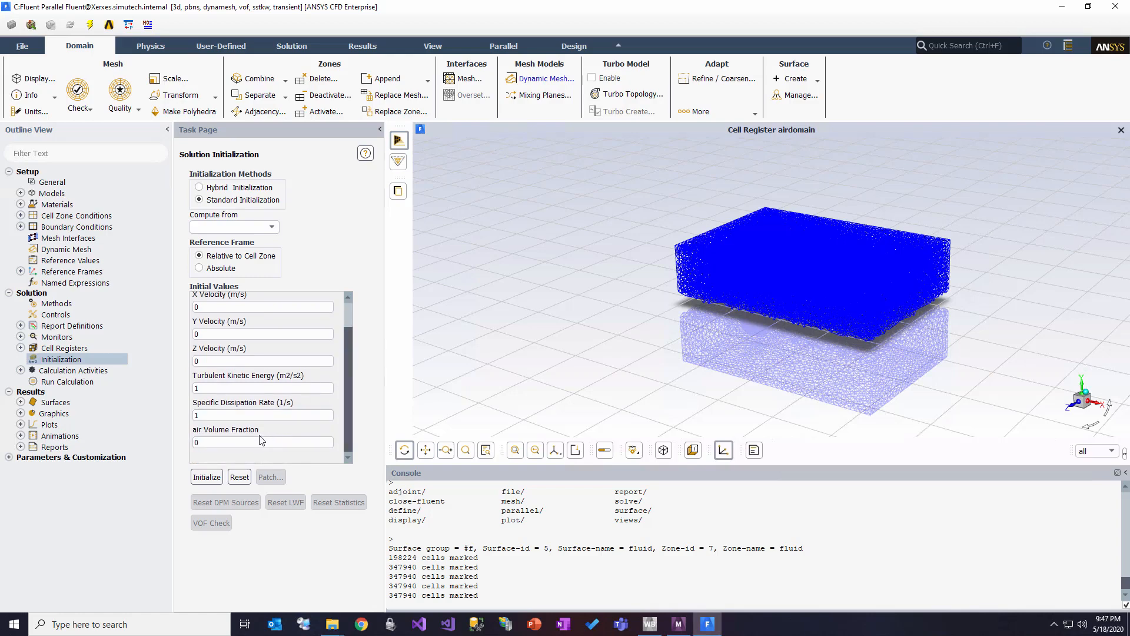
double_click(232, 445)
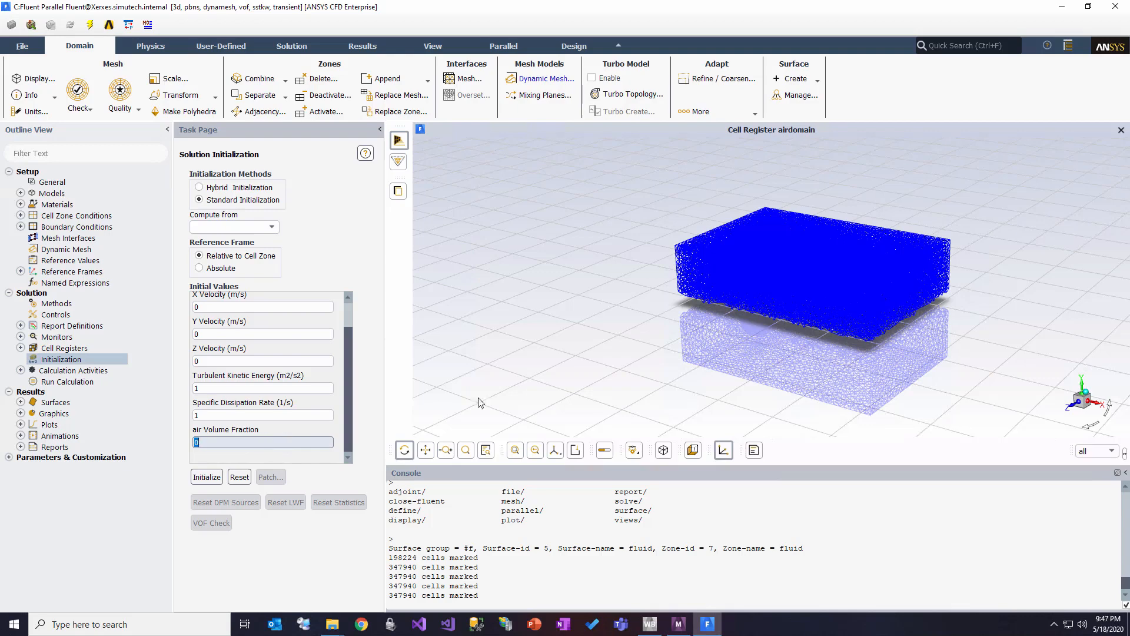
left_click(218, 479)
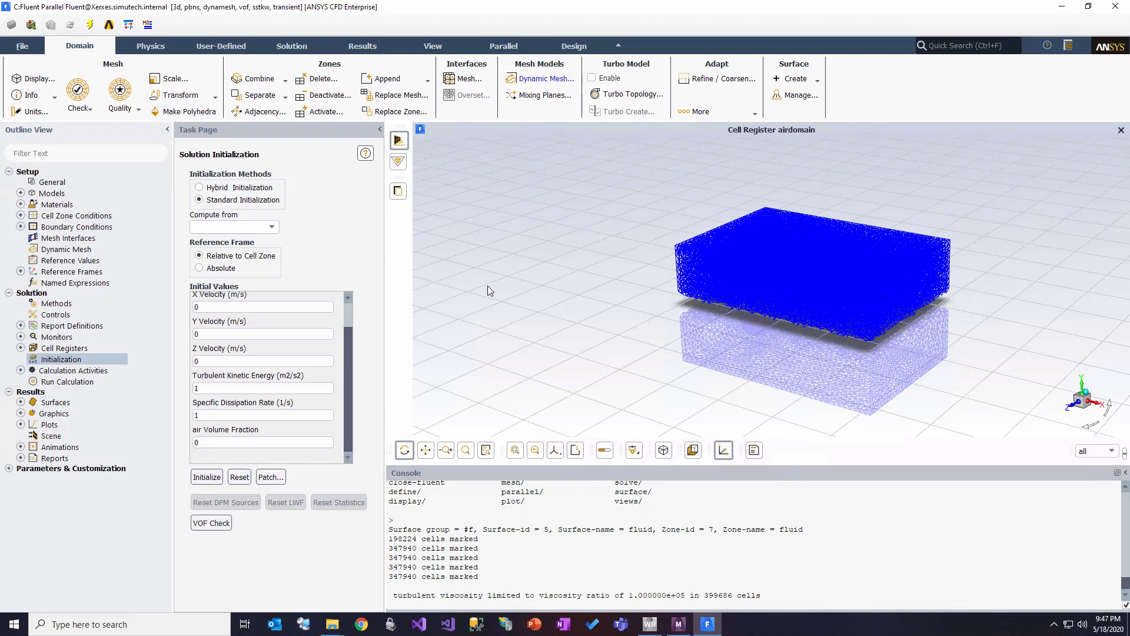
Step: Patch the air phase's Volume Fraction to 1 in the airdomain register and close the Patch settings
left_click(271, 478)
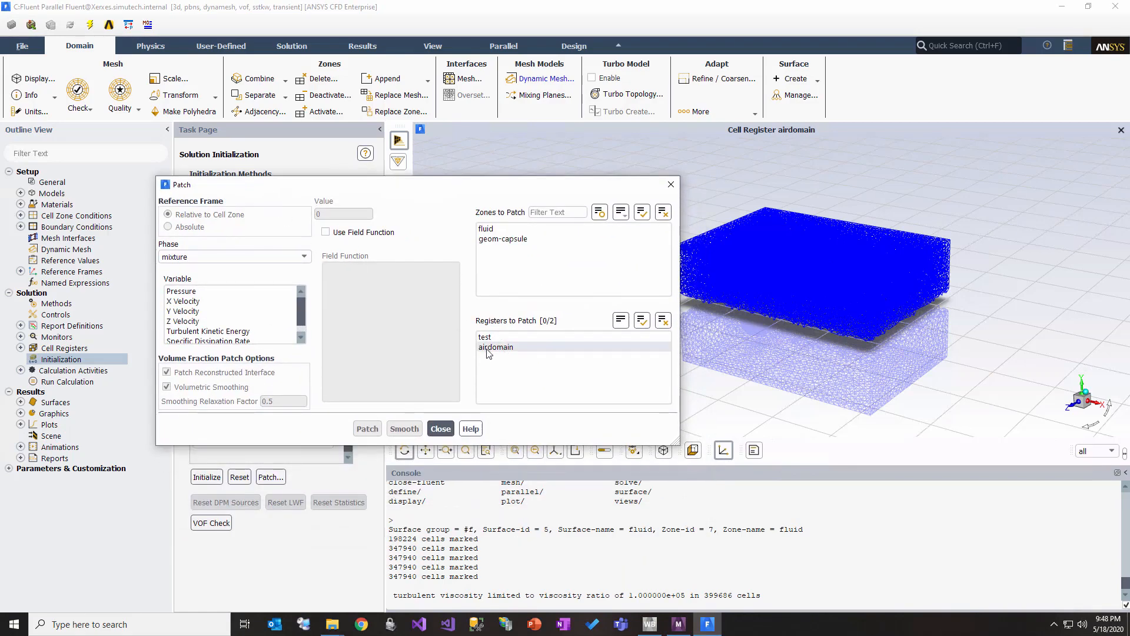
left_click(499, 351)
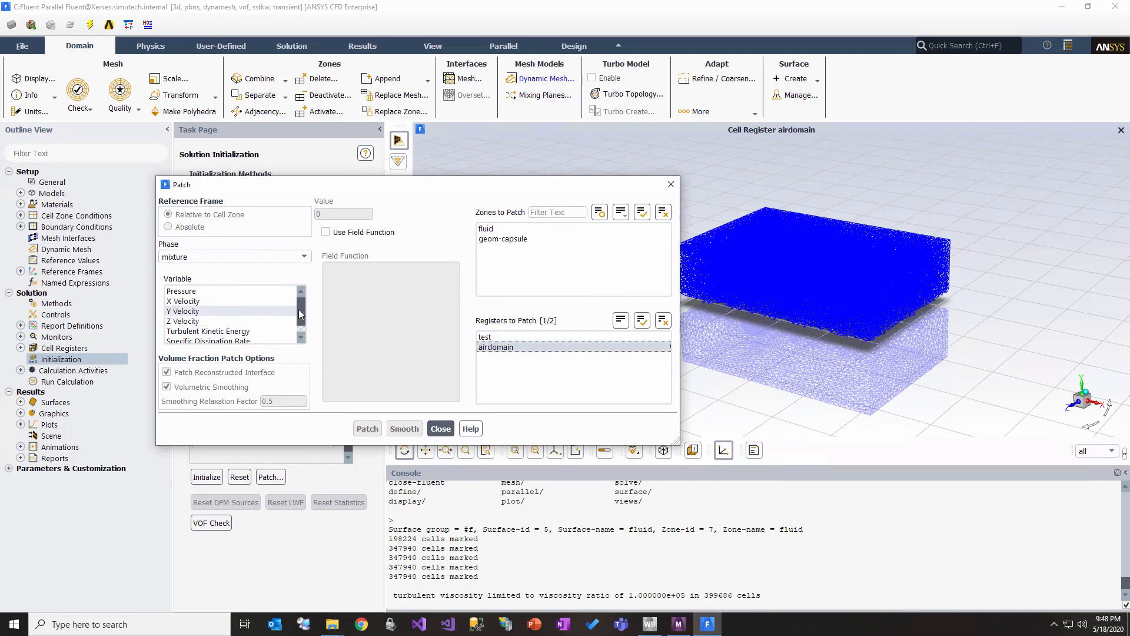
mouse_move(301, 309)
left_mouse_down()
mouse_move(301, 324)
mouse_move(302, 308)
left_mouse_up()
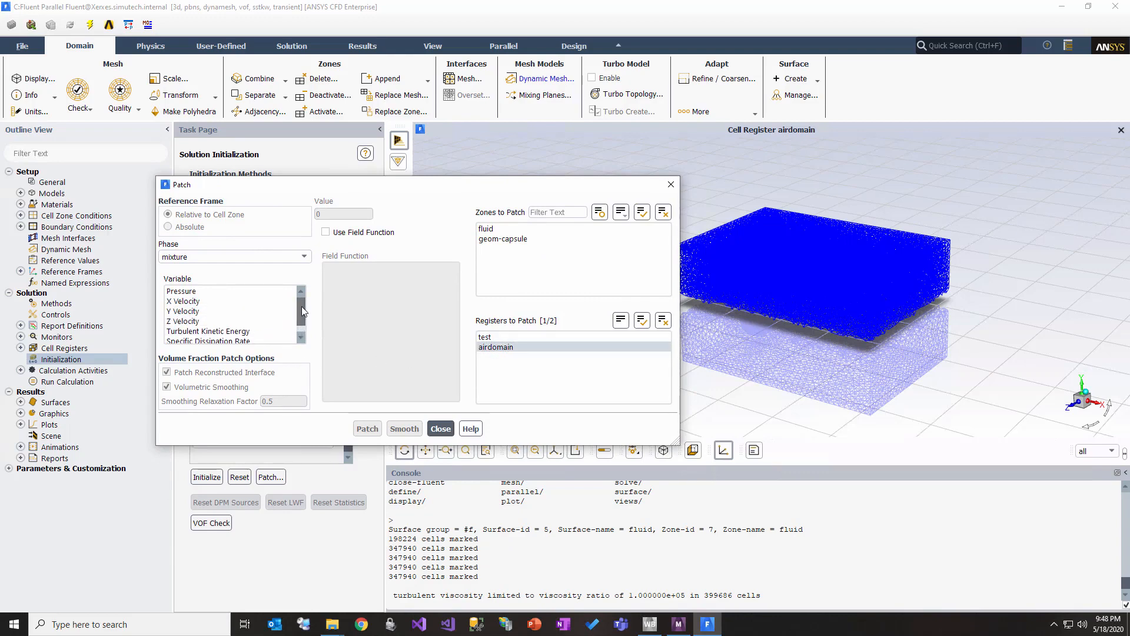
left_click(220, 252)
left_click(220, 252)
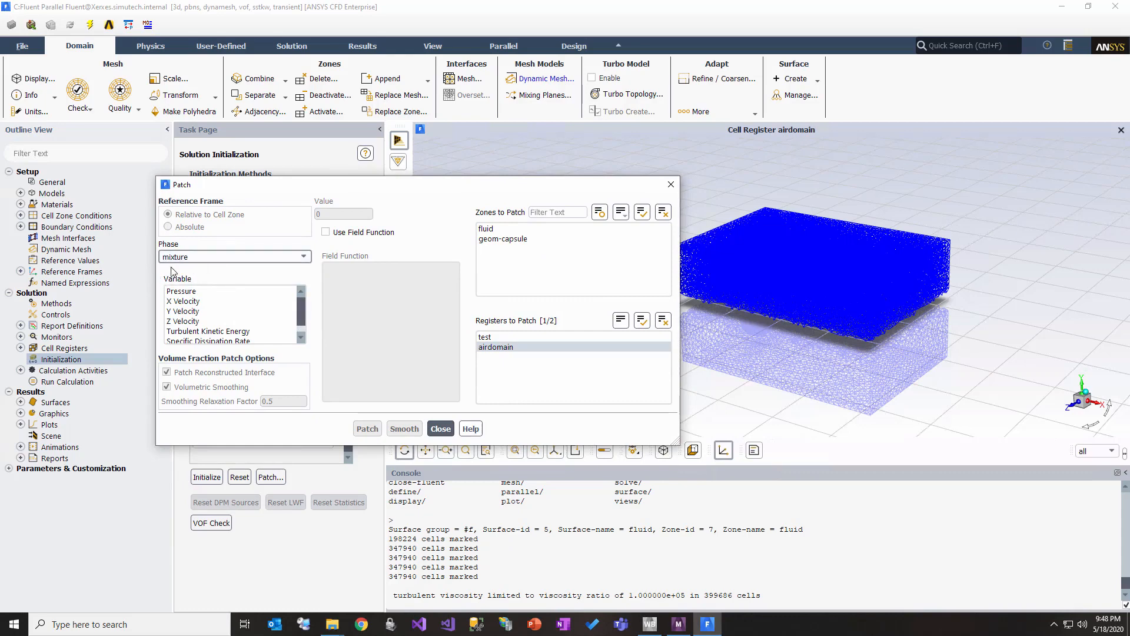
left_click(194, 258)
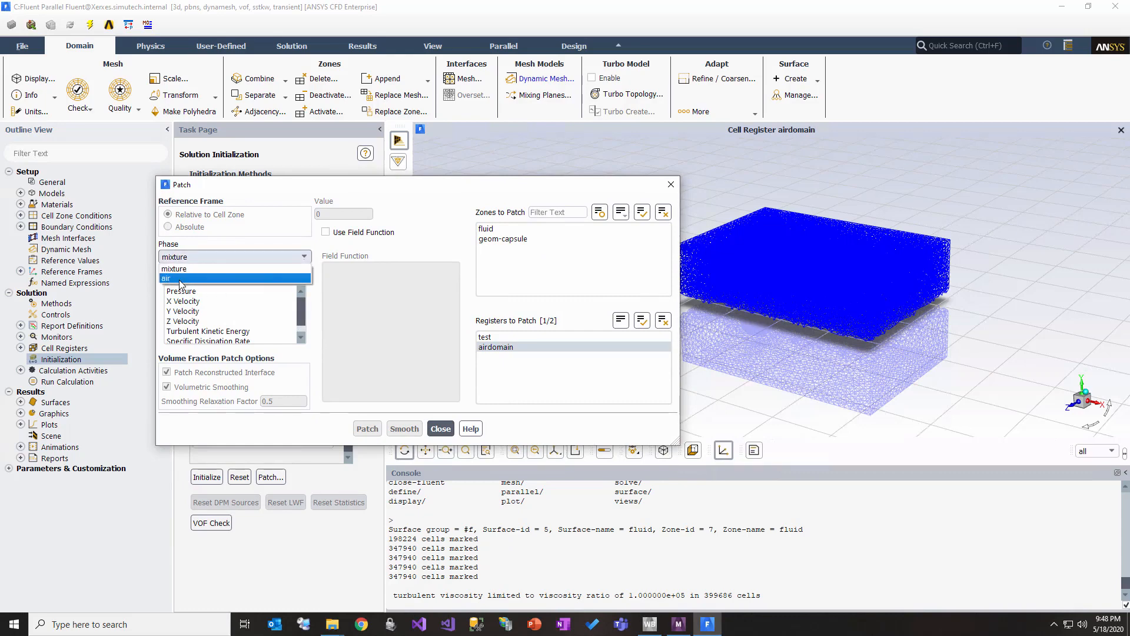
left_click(184, 279)
left_click(209, 290)
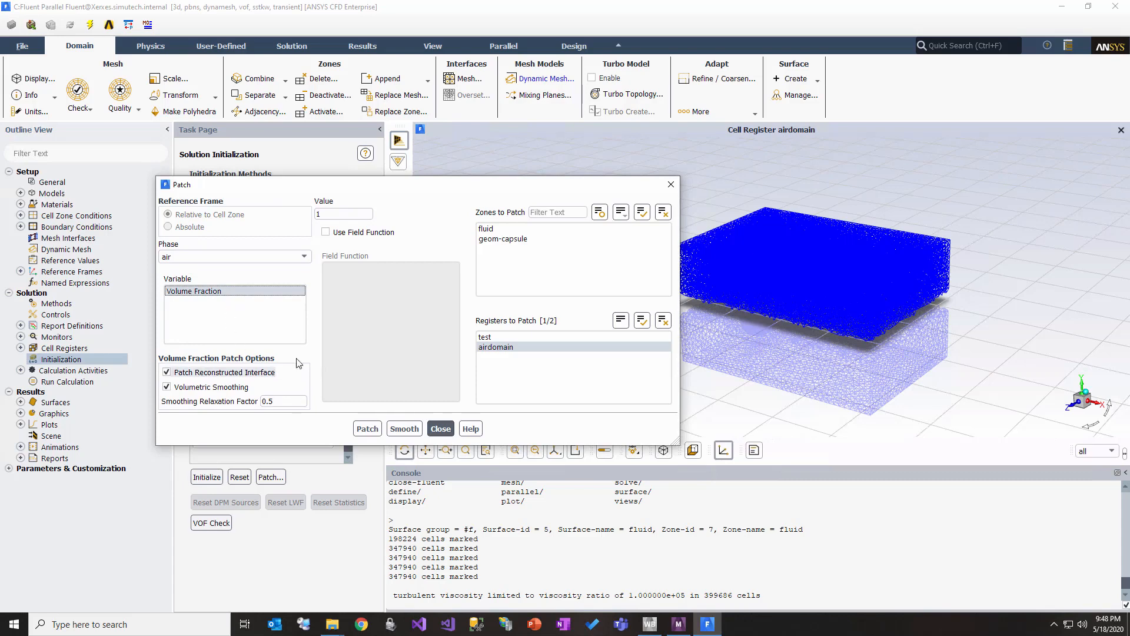
left_click(366, 429)
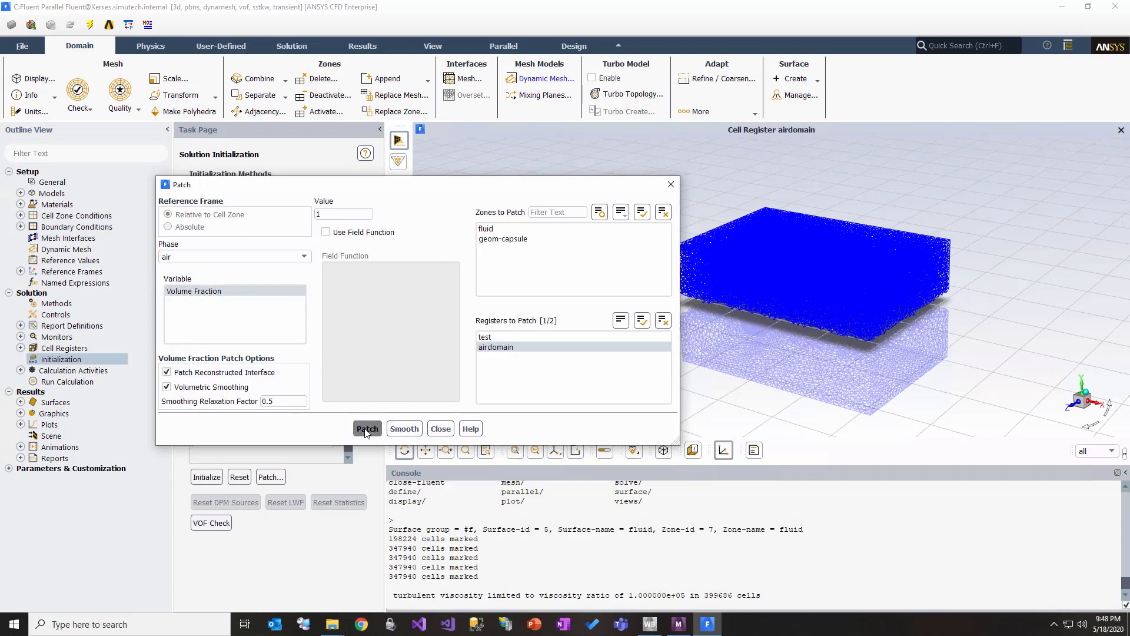
left_click(441, 429)
Step: Display filled contours of the water volume fraction on plane-0 only, excluding capsule_walls
double_click(59, 414)
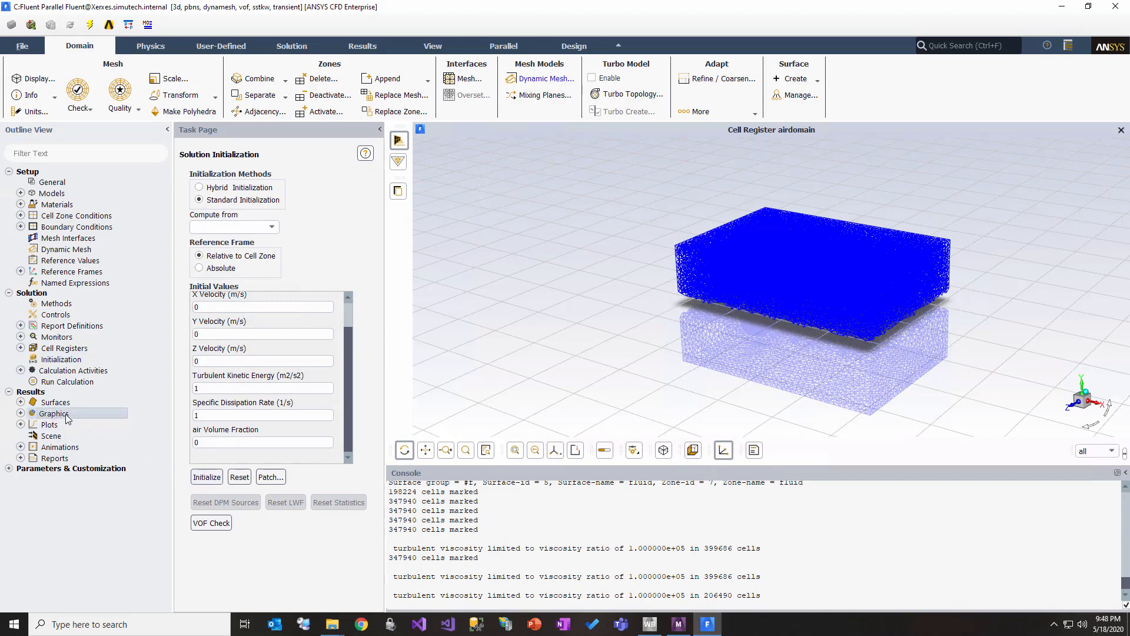
double_click(68, 437)
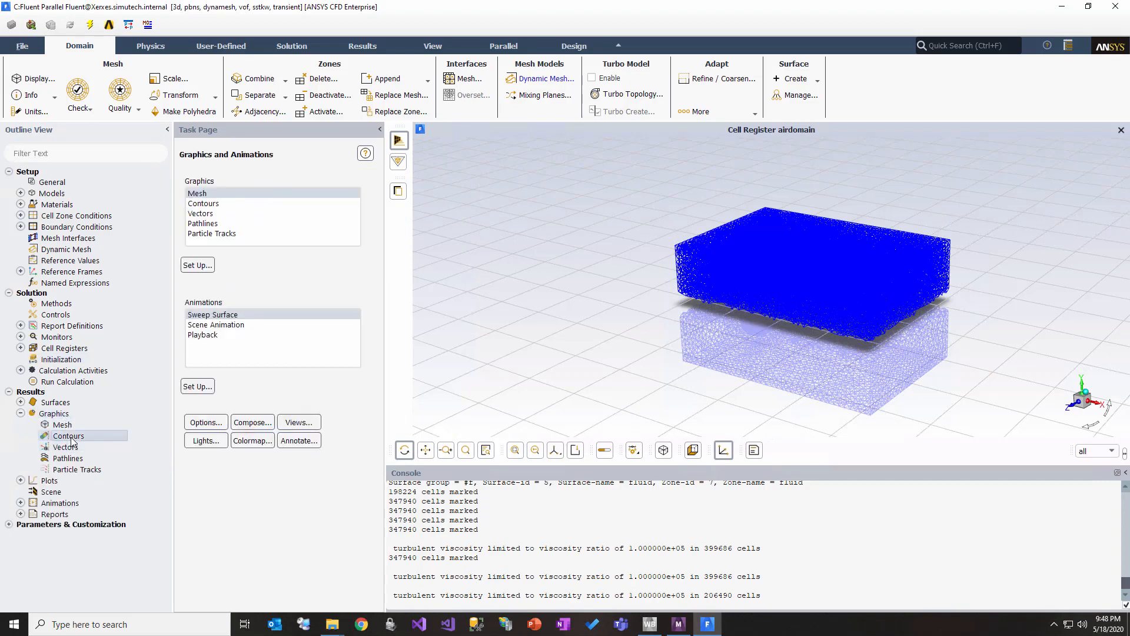
left_click_drag(284, 306, 189, 249)
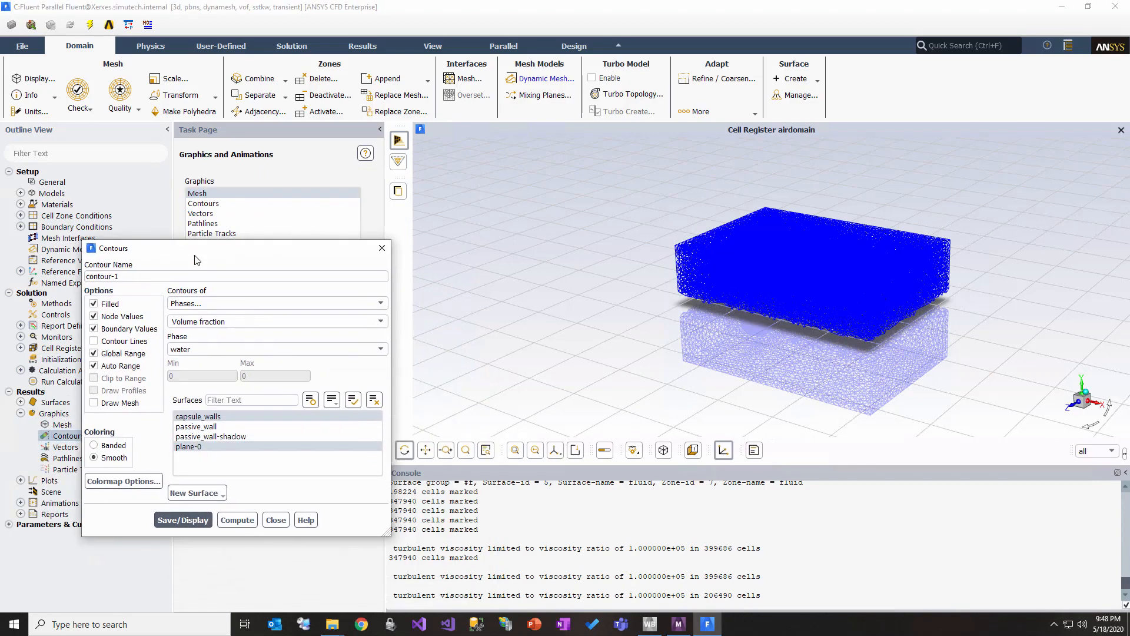
left_click(228, 417)
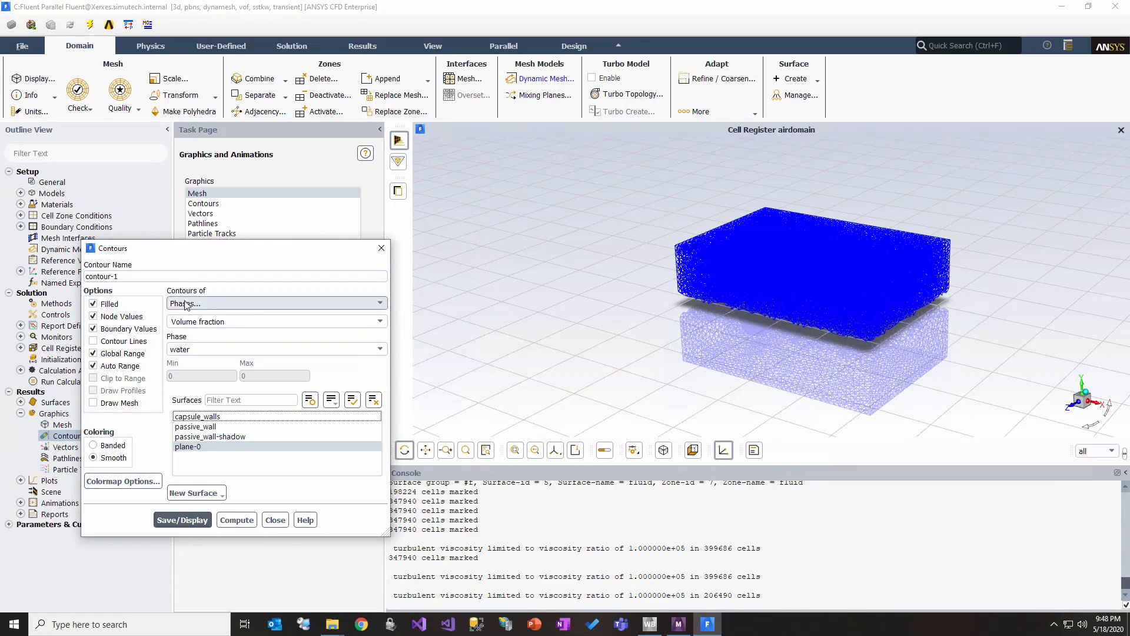
left_click(182, 520)
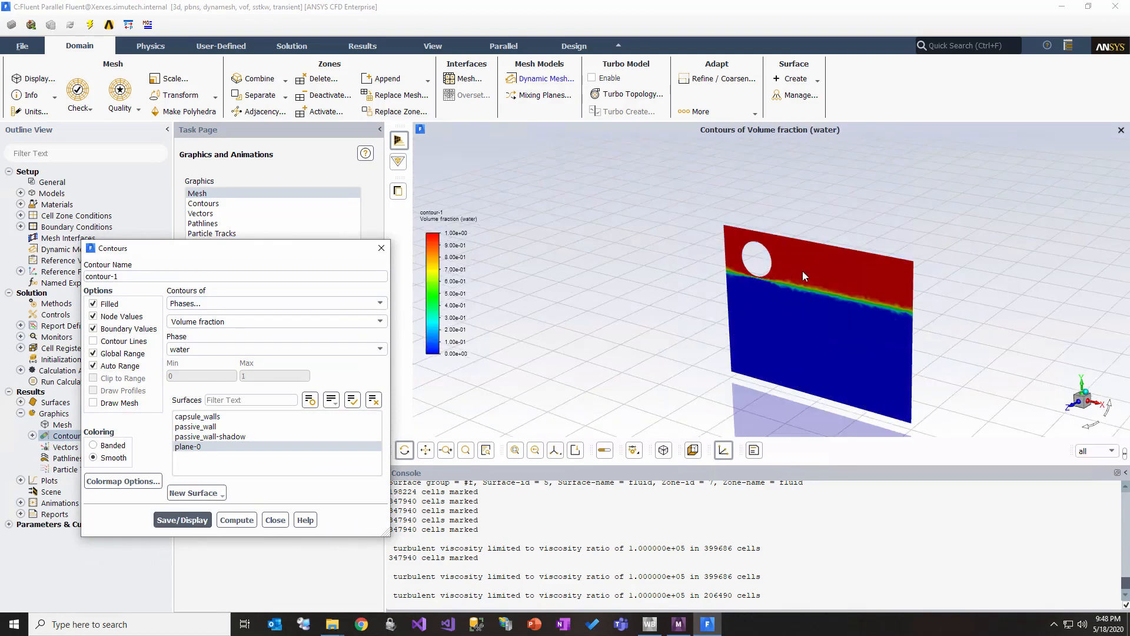
Step: Inspect the water volume fraction contours on plane-0 from a more frontal angle and close the contour settings
left_click_drag(804, 276, 755, 275)
left_click_drag(831, 291, 768, 328)
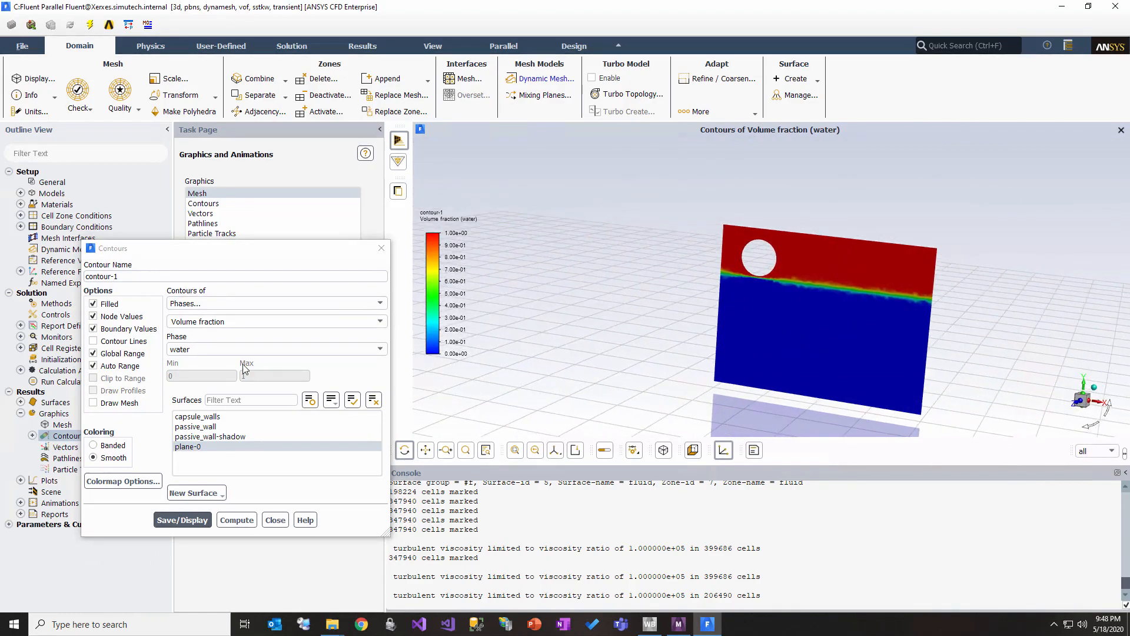
left_click(223, 248)
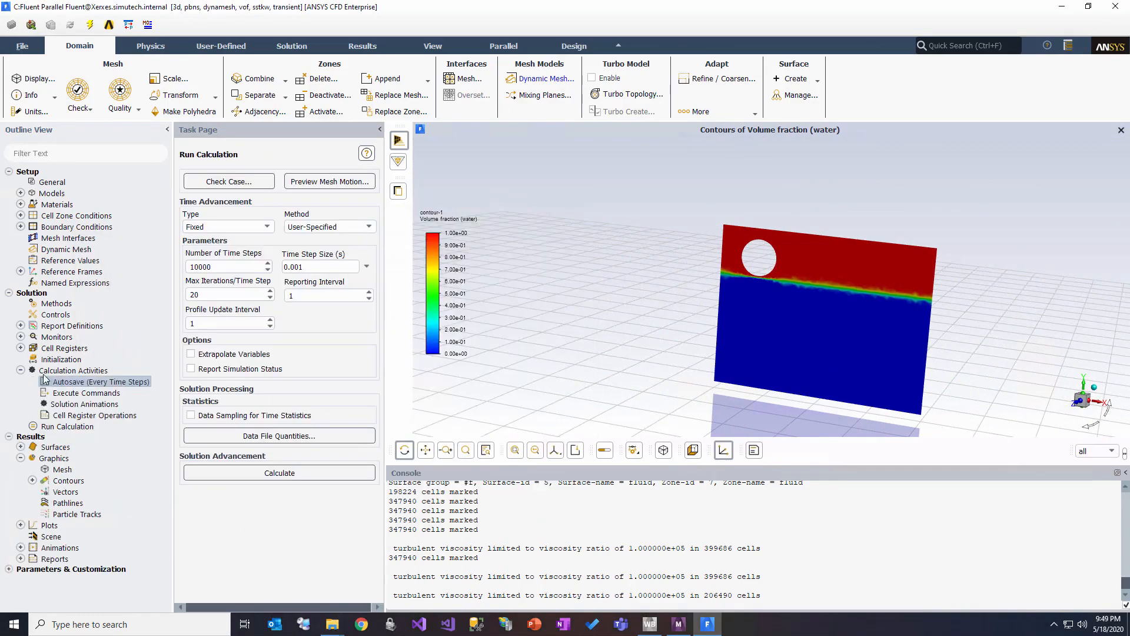
Step: Review the Autosave settings for the data file saving interval and close them without changes
double_click(93, 383)
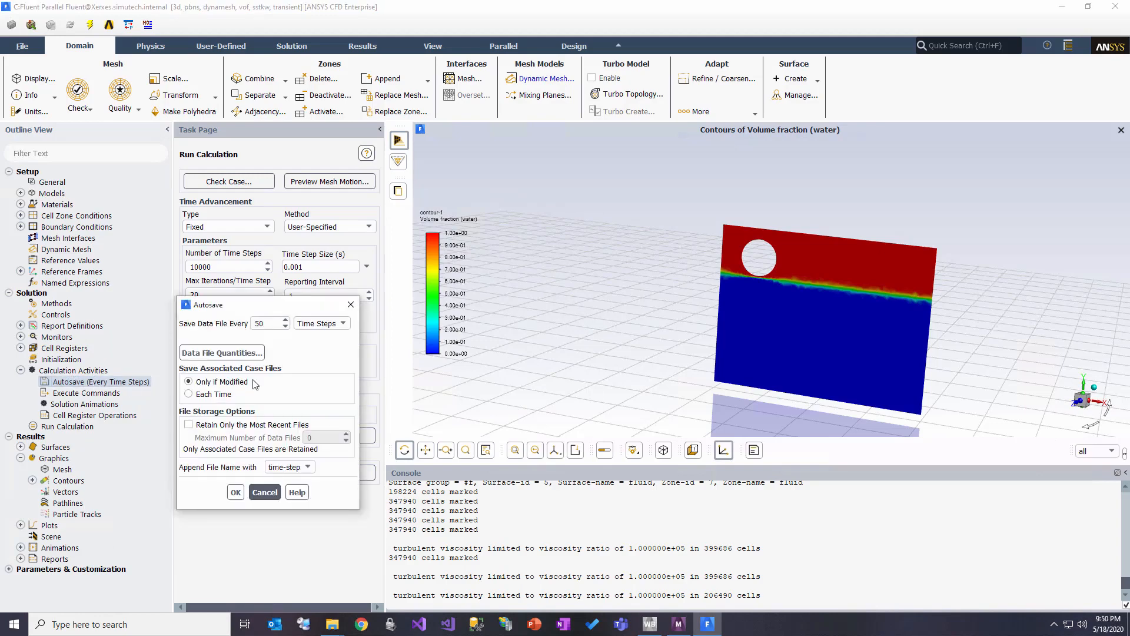
left_click(264, 325)
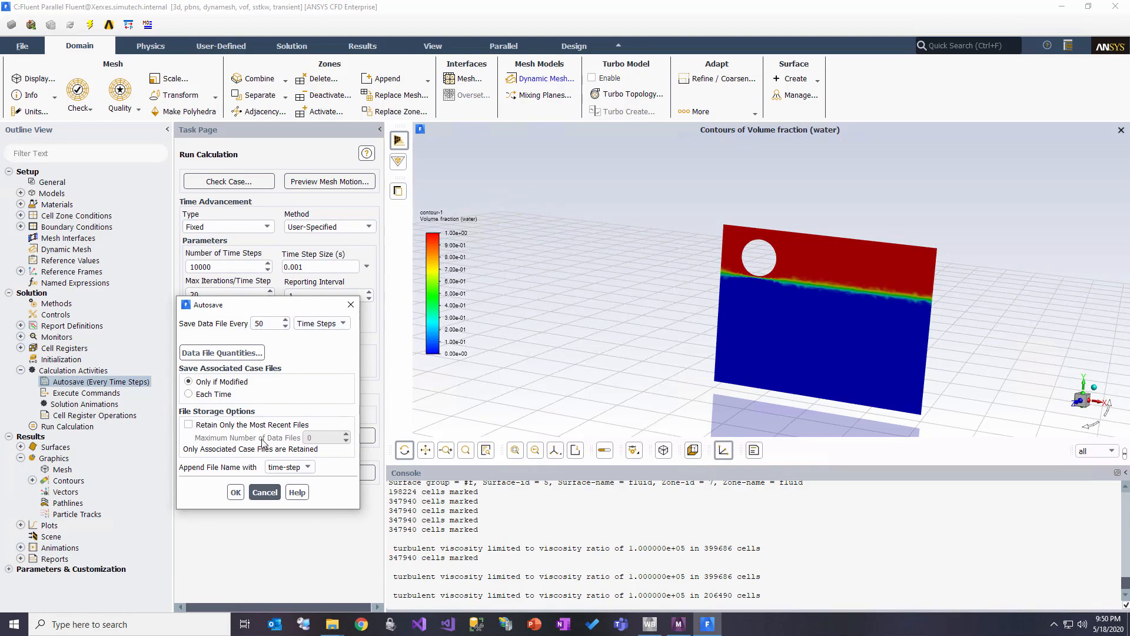
left_click(259, 492)
left_click(351, 305)
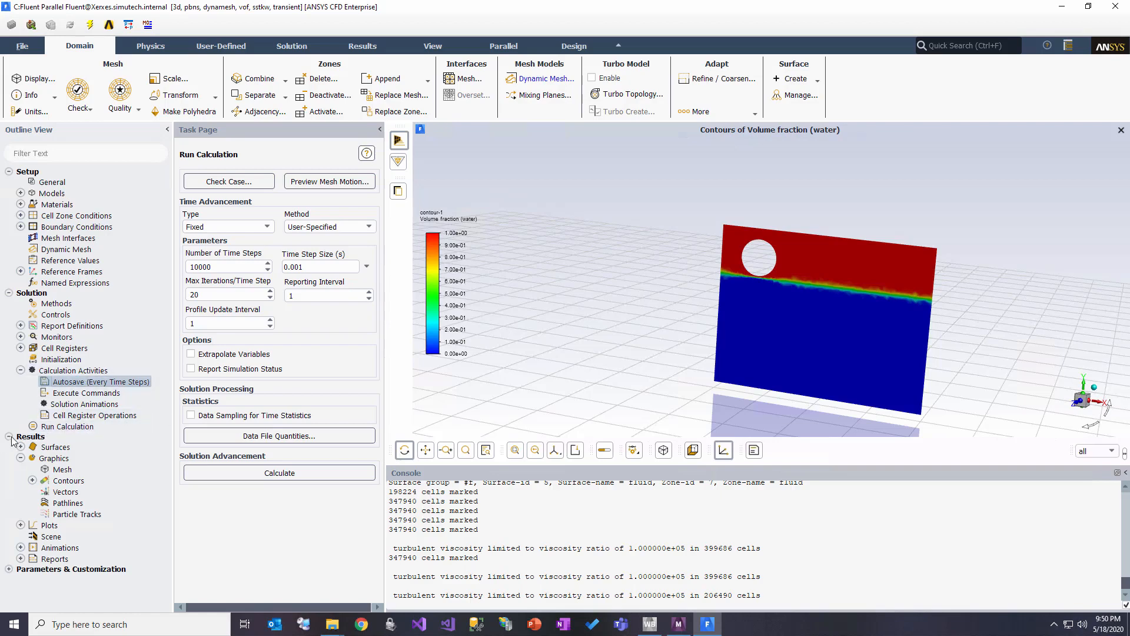
Step: Review the Run Calculation settings, checking the available time advancement types and the time step size without changing them
left_click(84, 427)
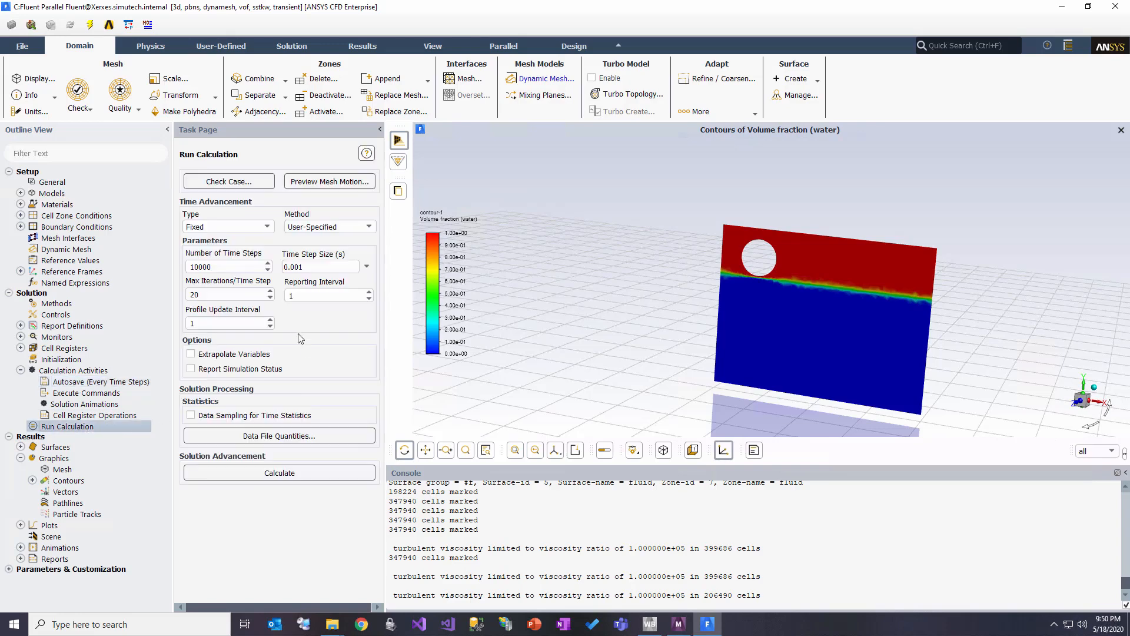
left_click(229, 230)
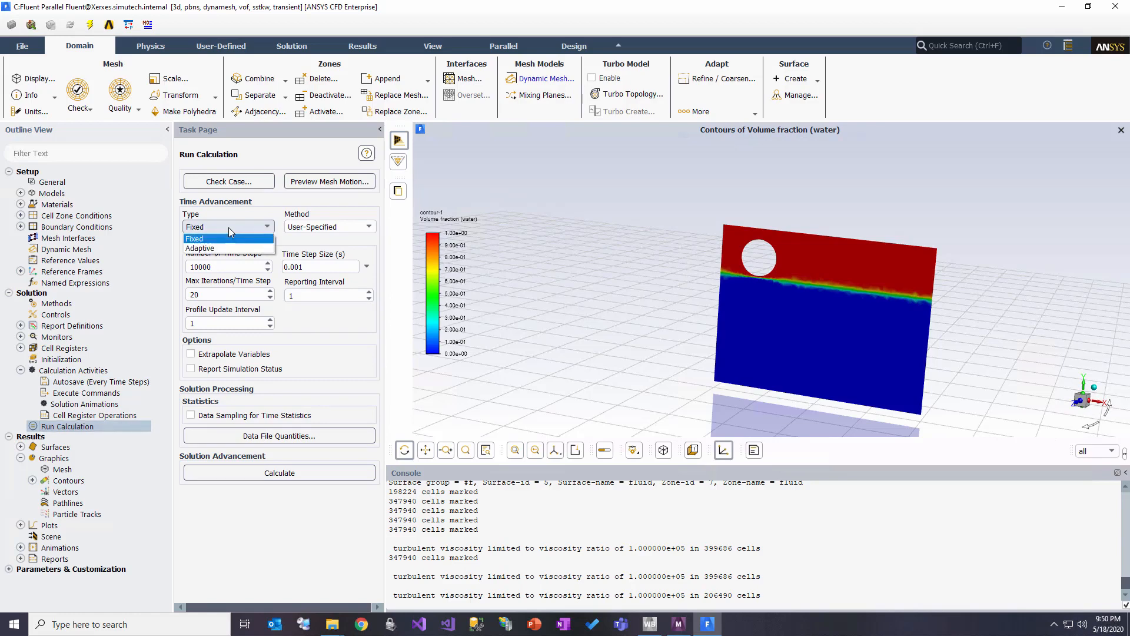
left_click(263, 137)
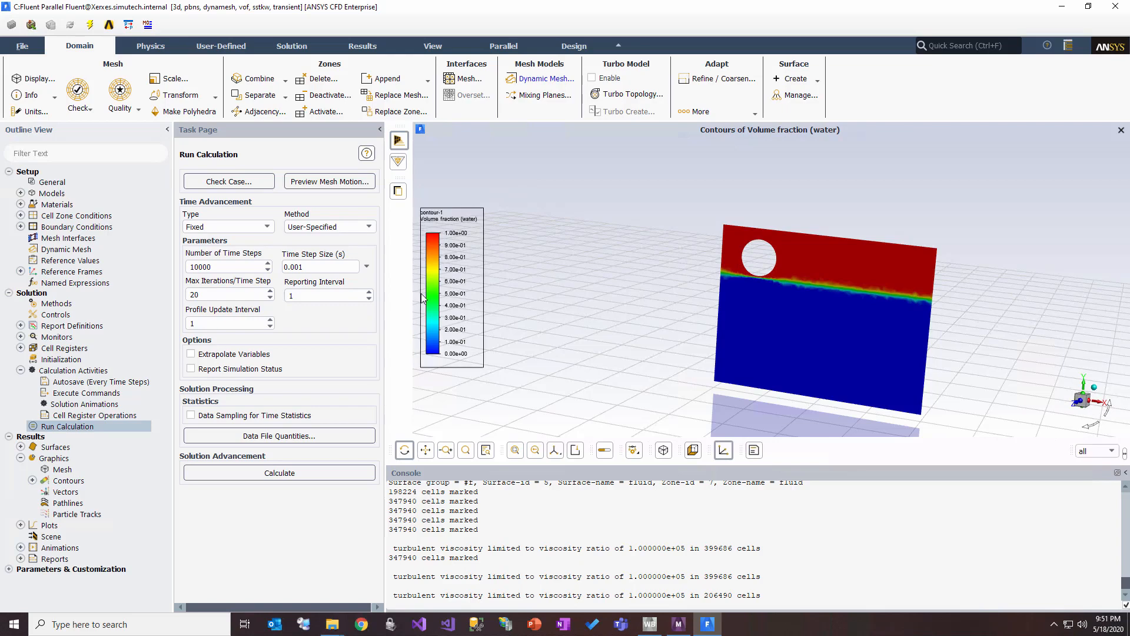
left_click(305, 266)
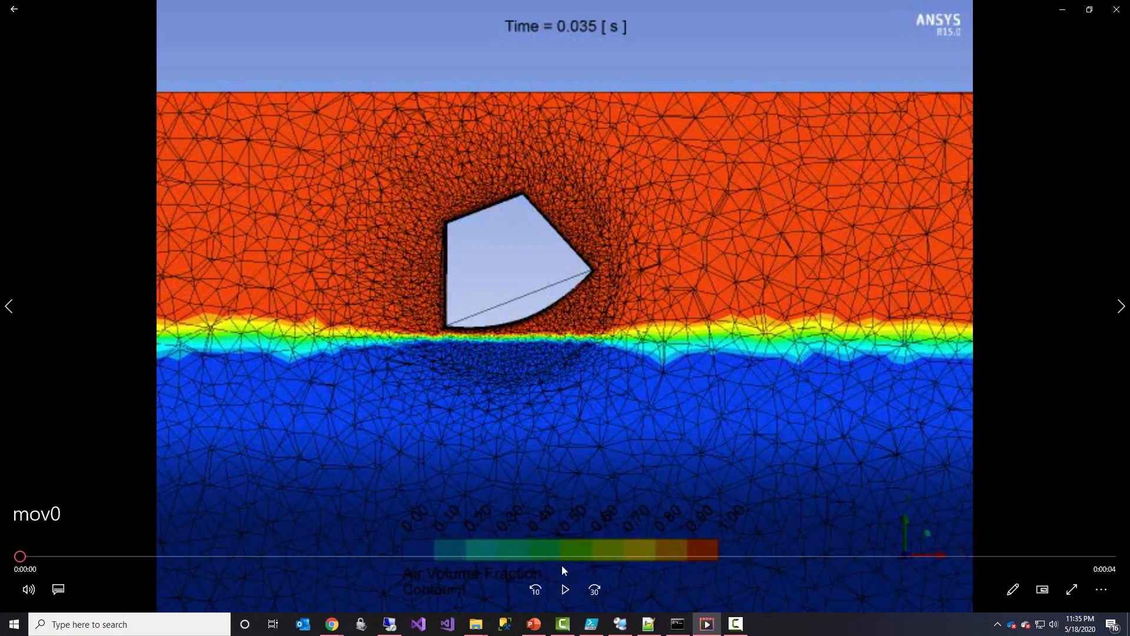
Step: Switch to the video player and play the mov0 and animation result videos of the capsule's water landing
left_click(565, 588)
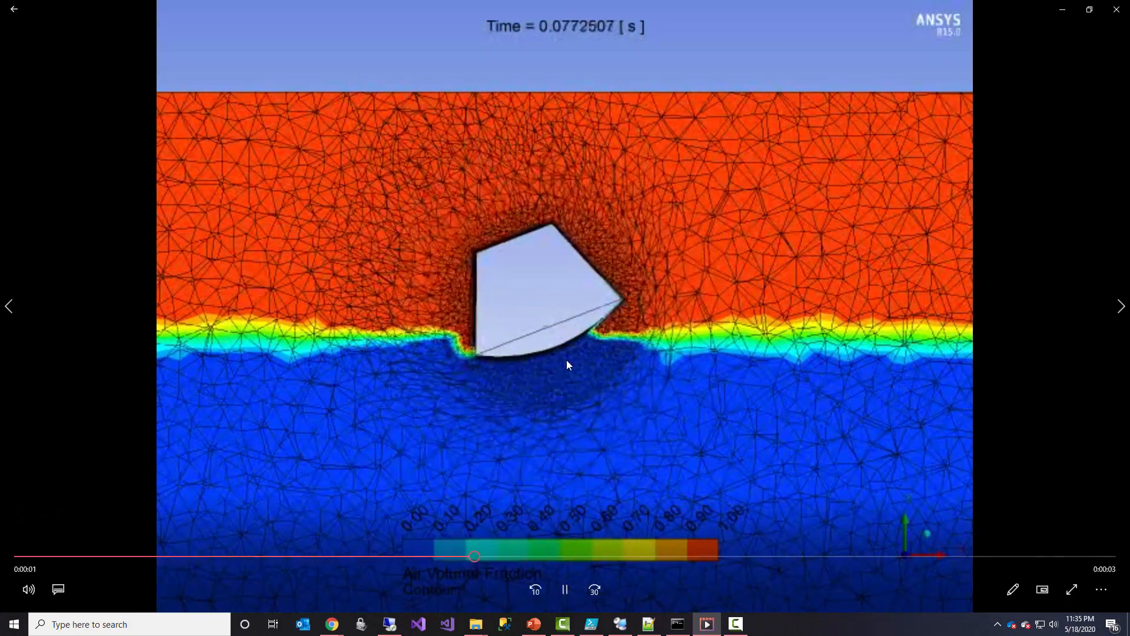
left_click(564, 589)
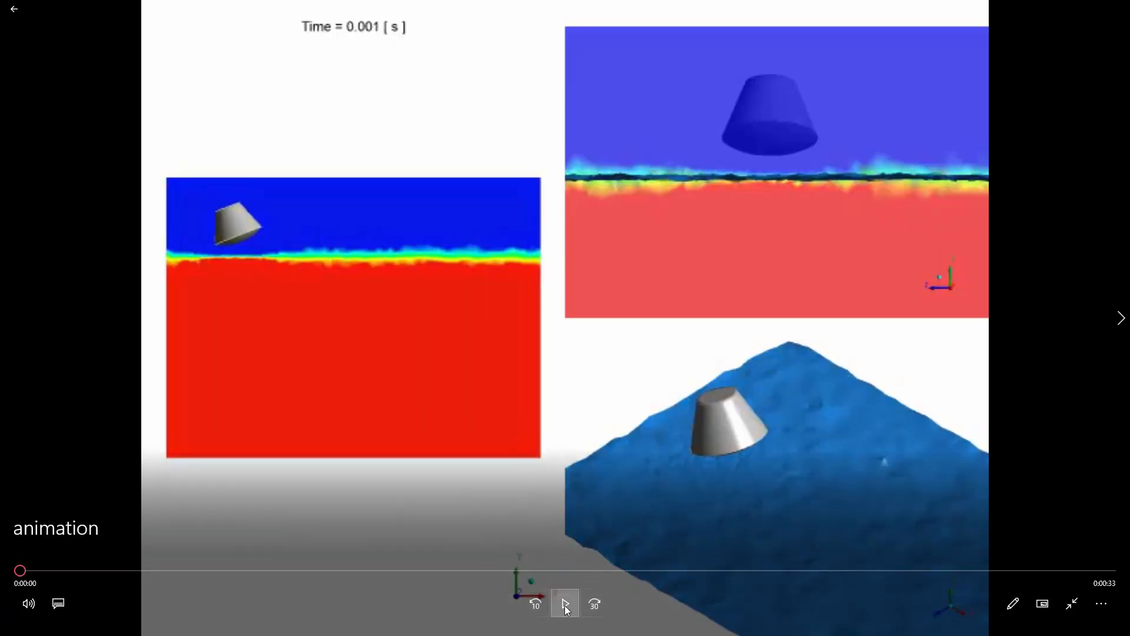
left_click(565, 607)
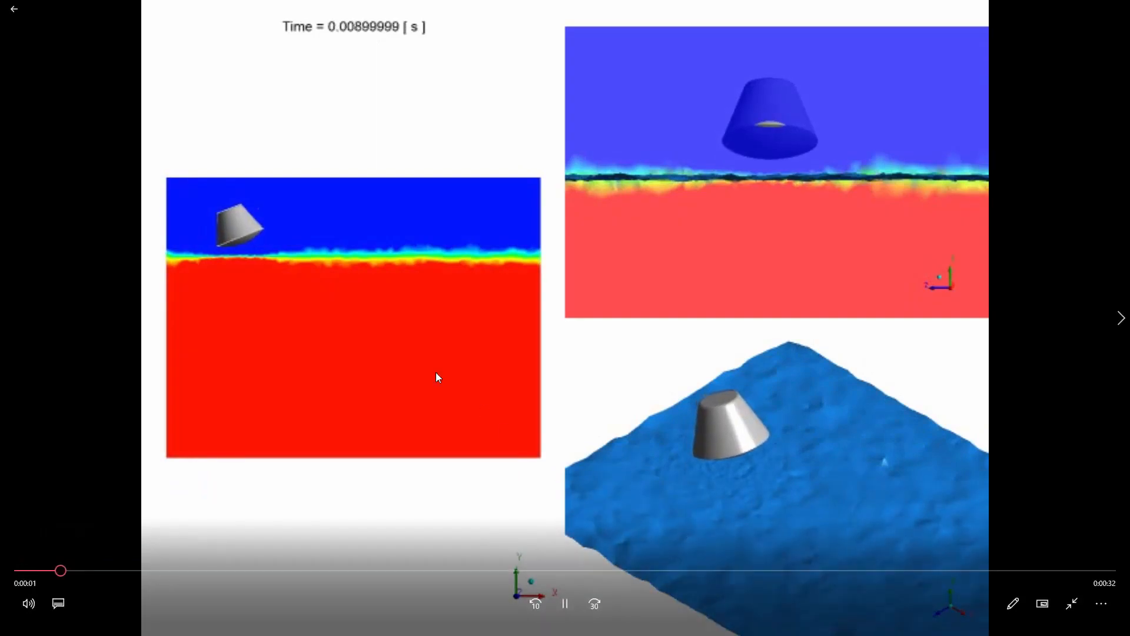